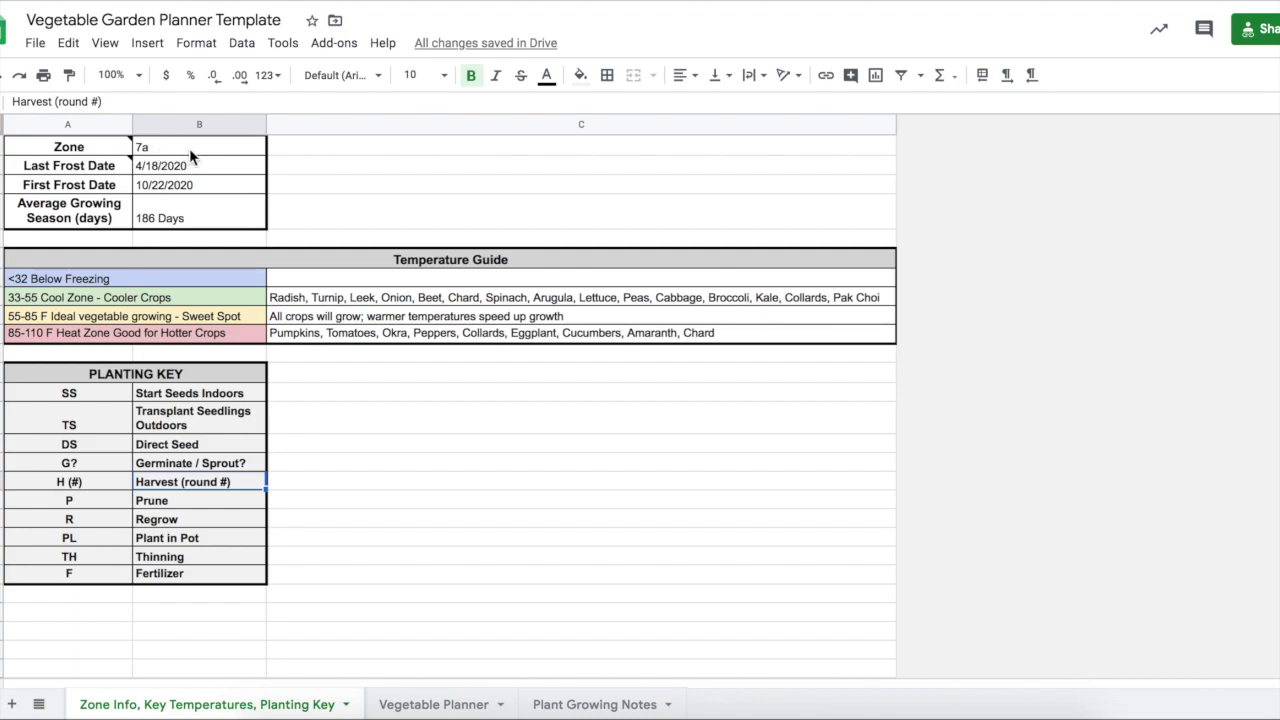
- Read the note attached to the Zone cell, including its plant hardiness site address, and check the zone entry beside it
left_click(122, 150)
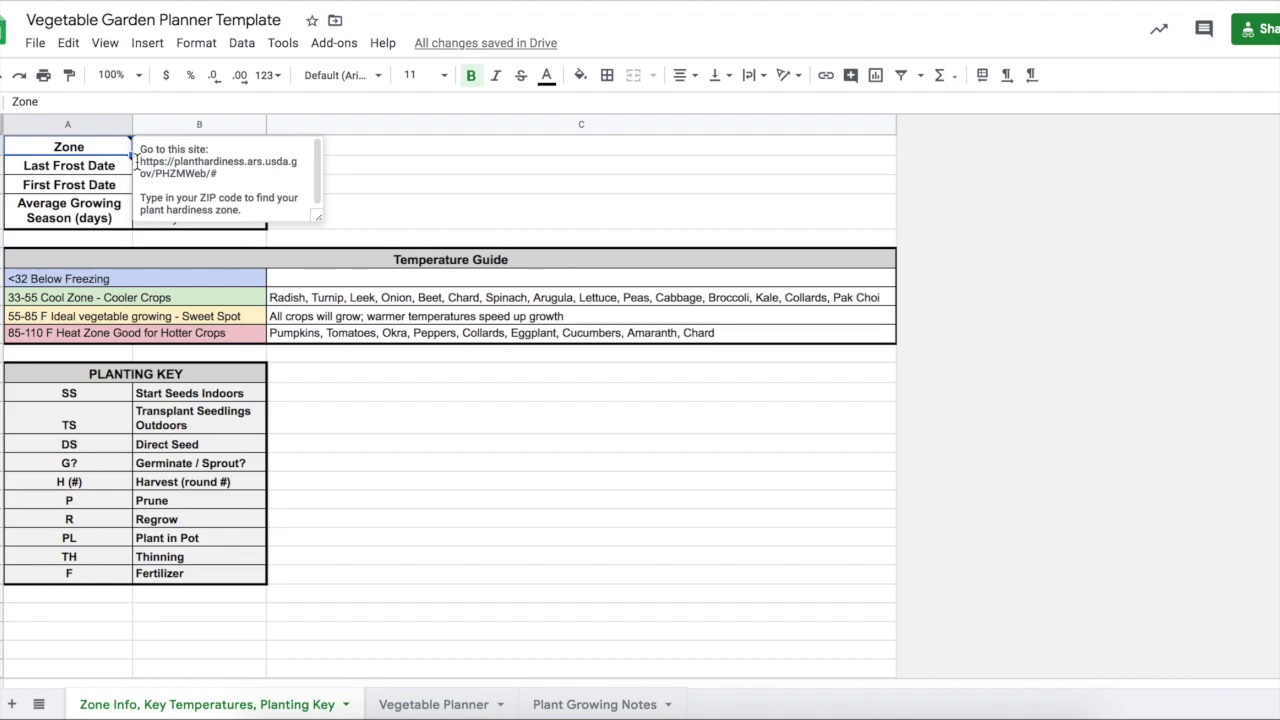
left_click_drag(140, 161, 242, 172)
left_click(248, 206)
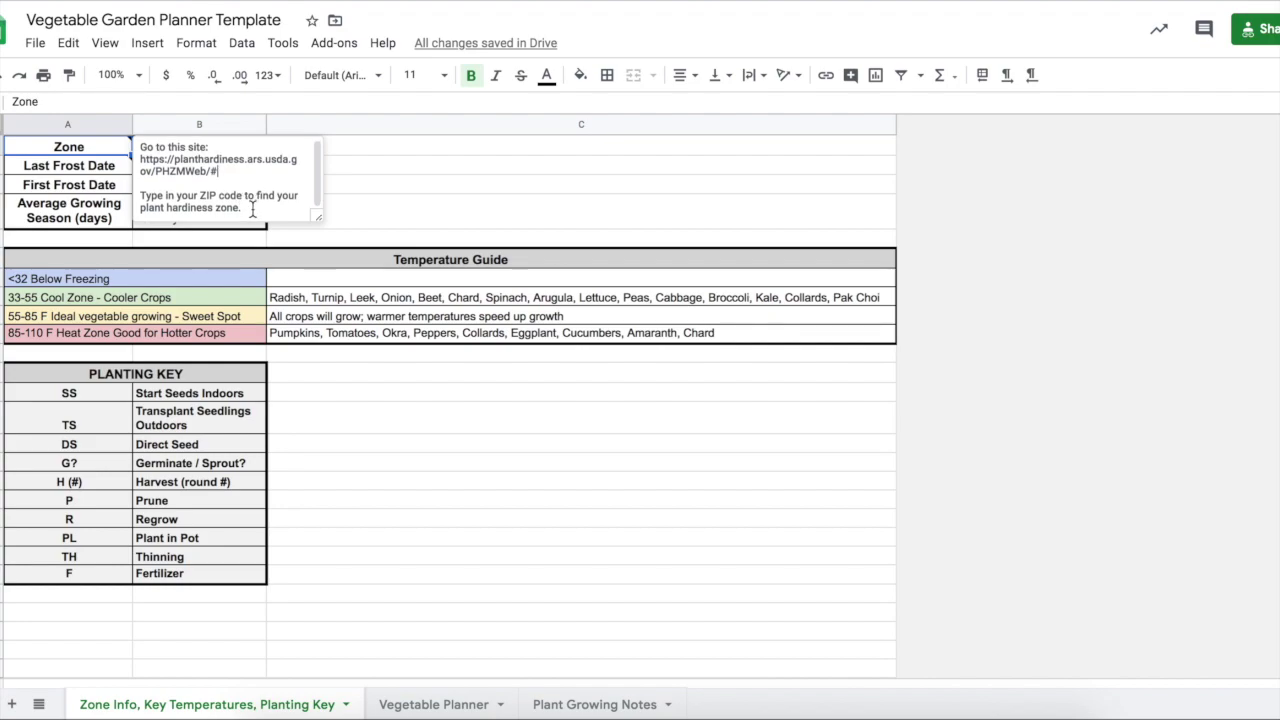
left_click(343, 151)
left_click(203, 149)
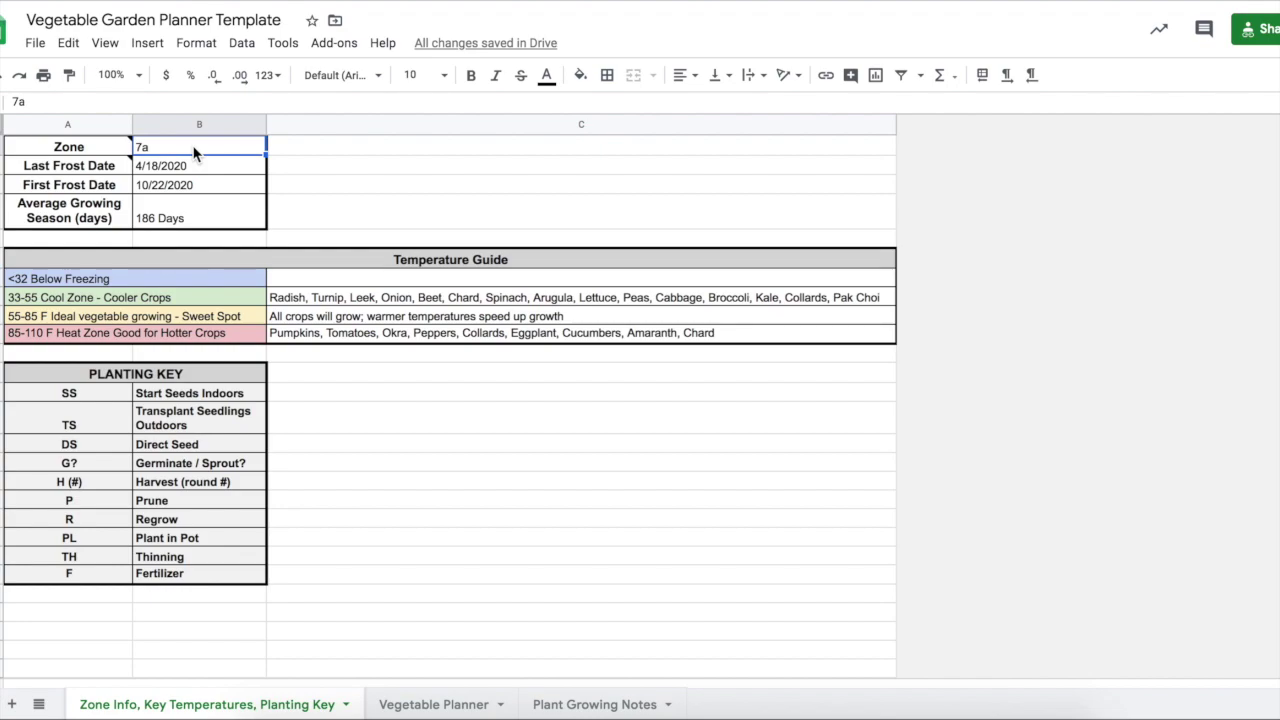
- Read the Last Frost Date note with its almanac site address, and check the Average Growing Season entry
left_click(107, 175)
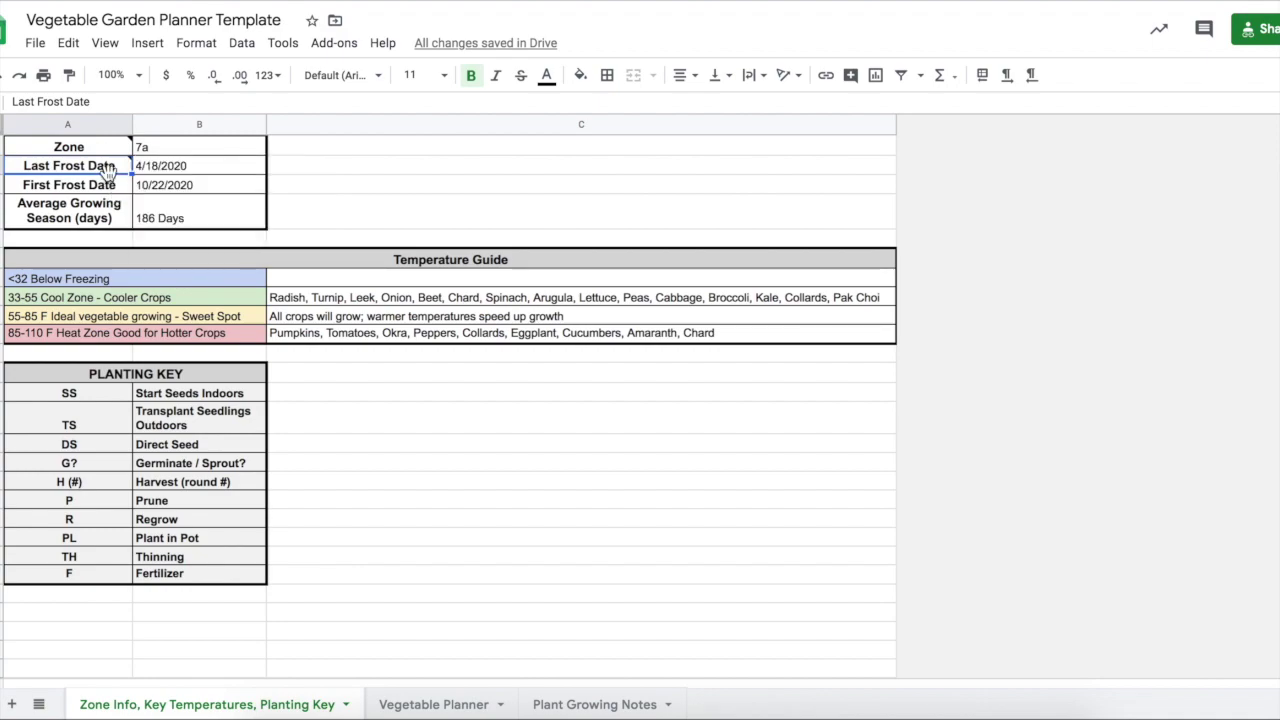
mouse_move(110, 175)
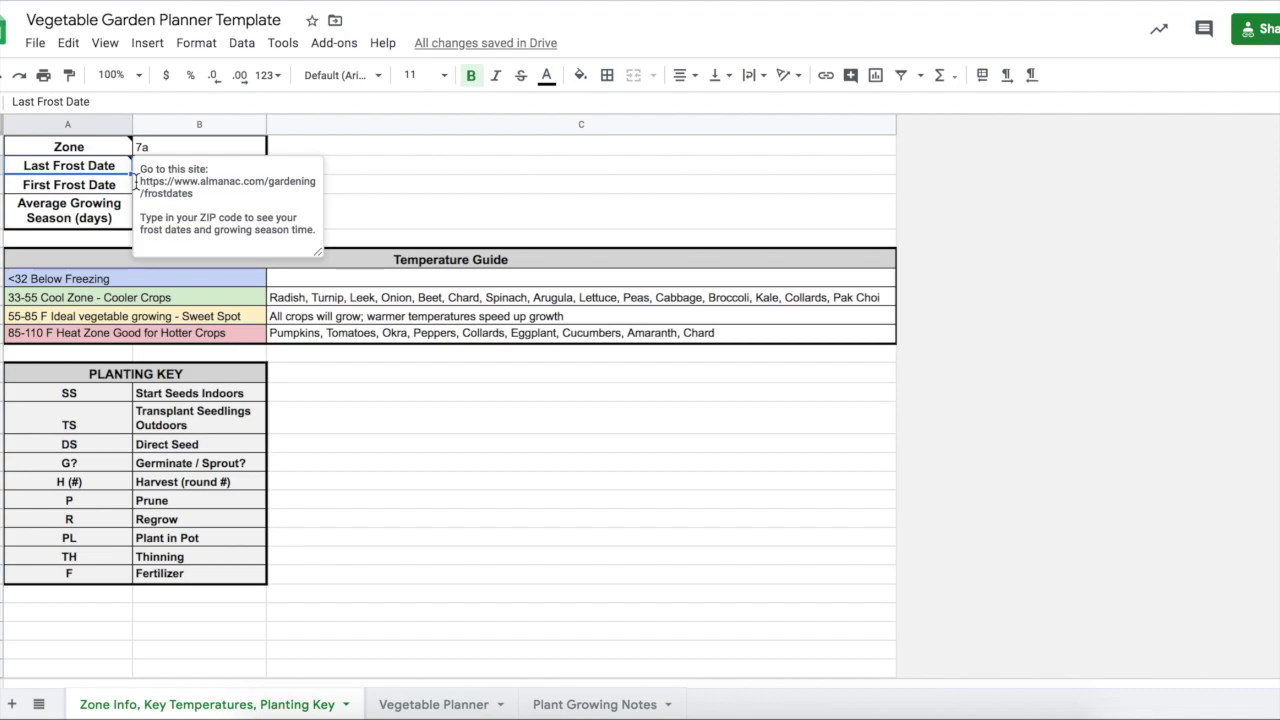
left_click_drag(140, 181, 212, 194)
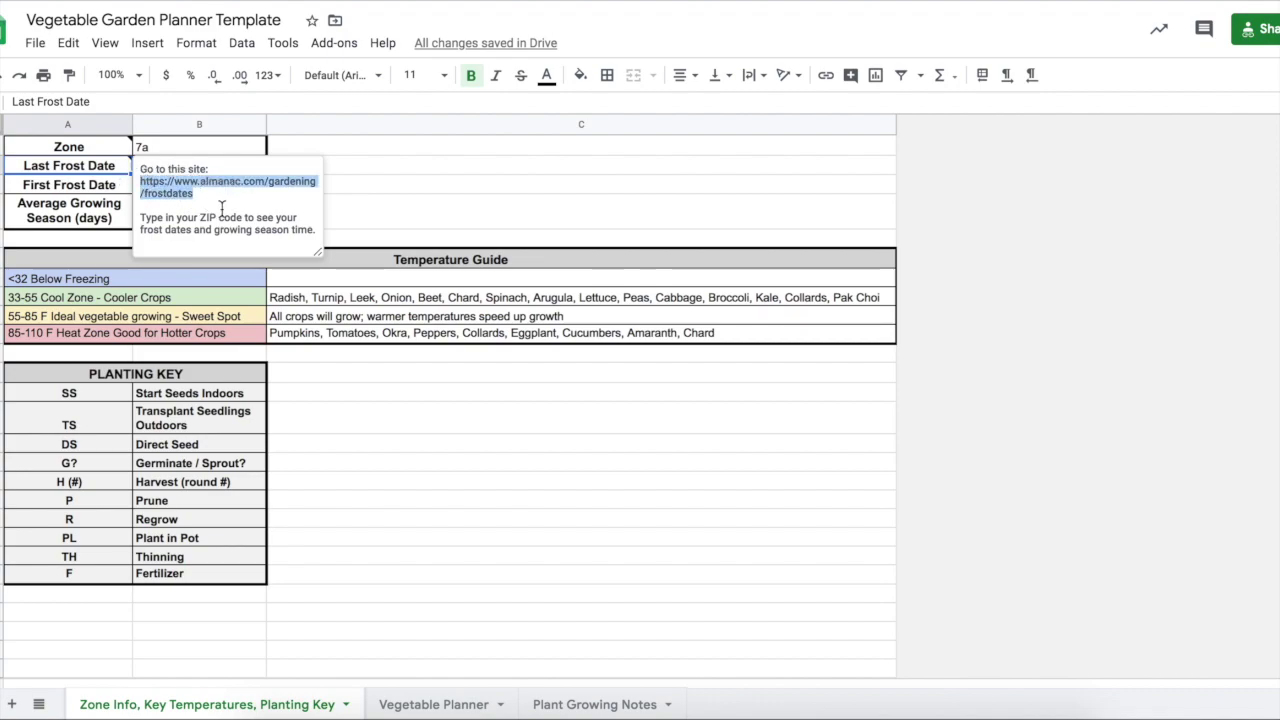
left_click(224, 232)
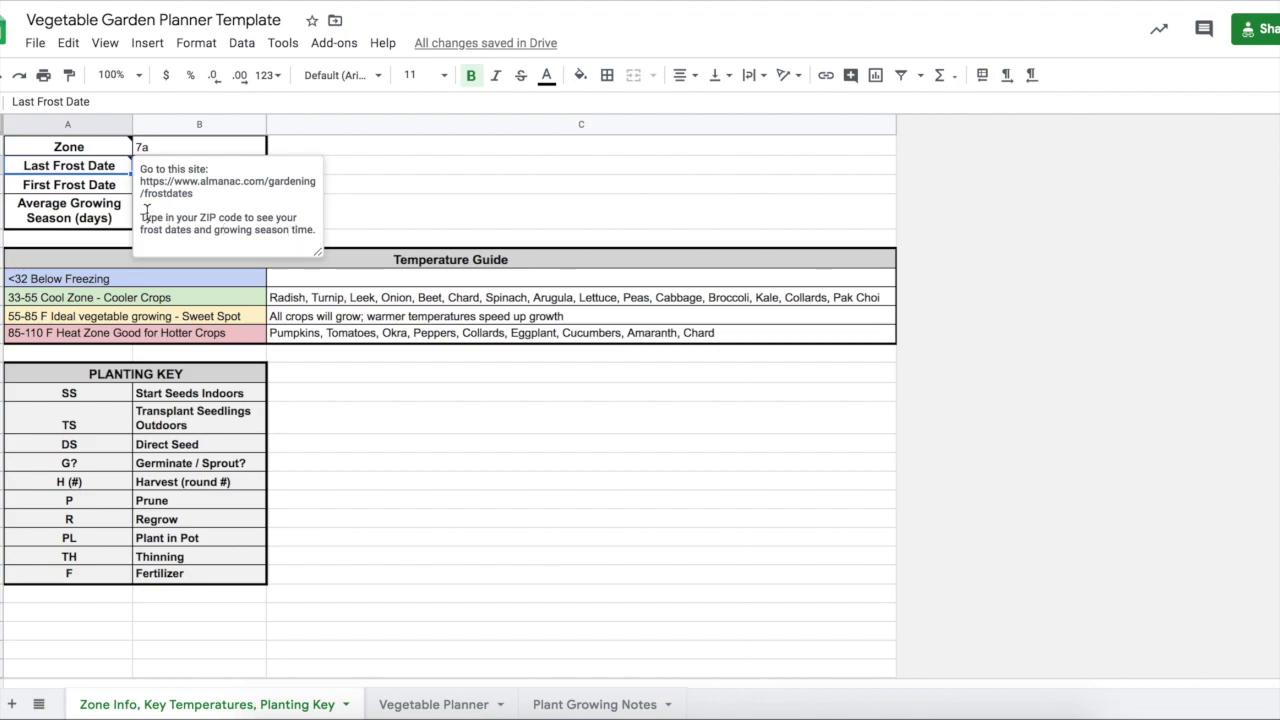
left_click(103, 212)
left_click(178, 222)
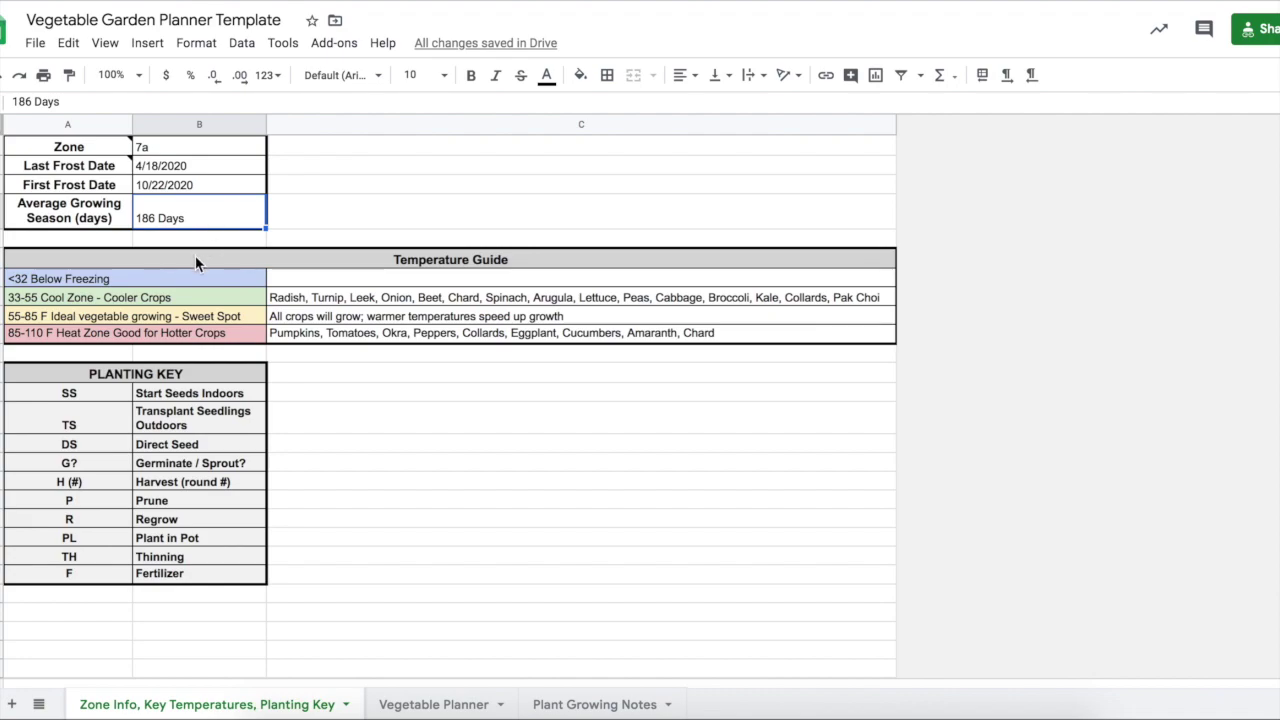
- Examine the Temperature Guide row by row, from below freezing through the cool, ideal and heat zones
left_click(195, 258)
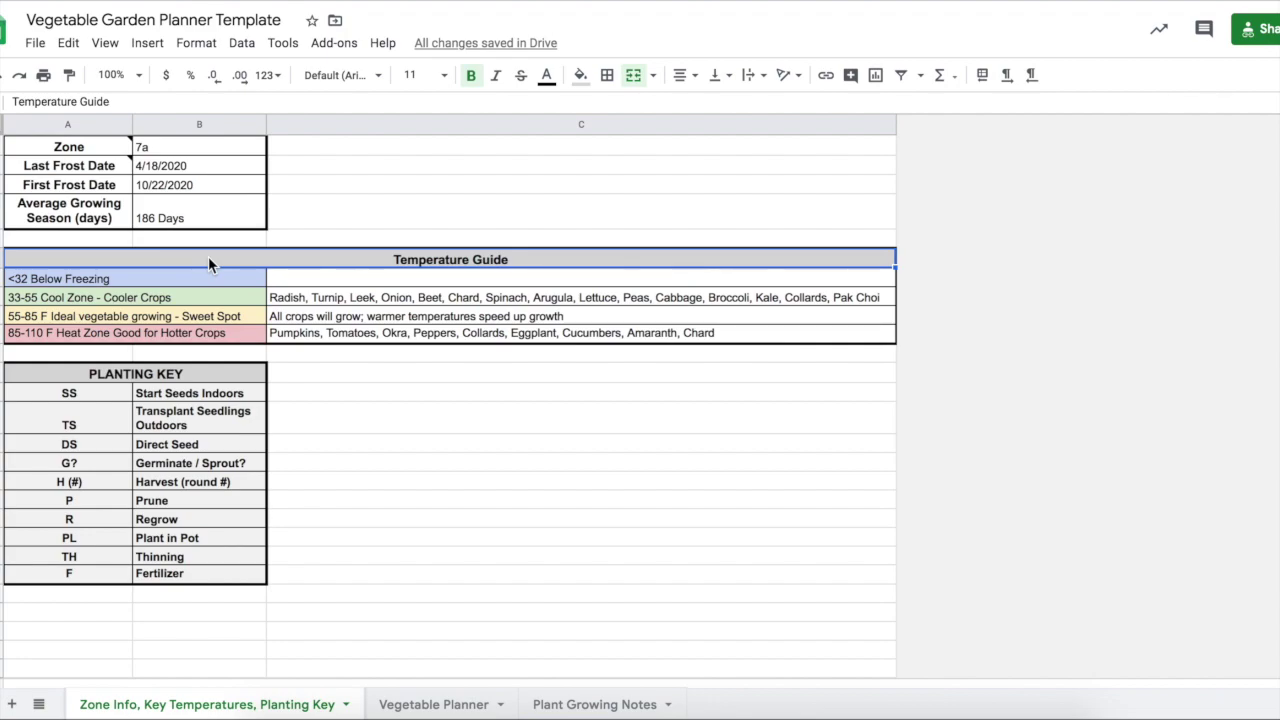
left_click(202, 279)
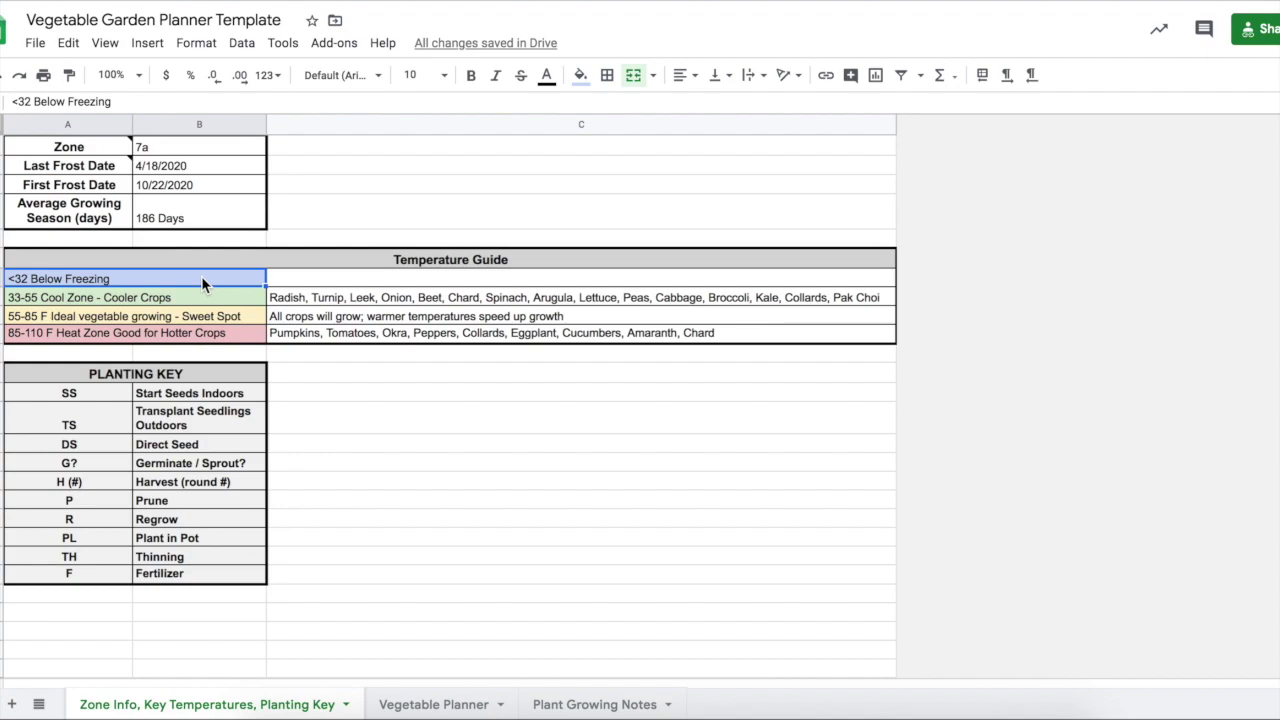
left_click(195, 298)
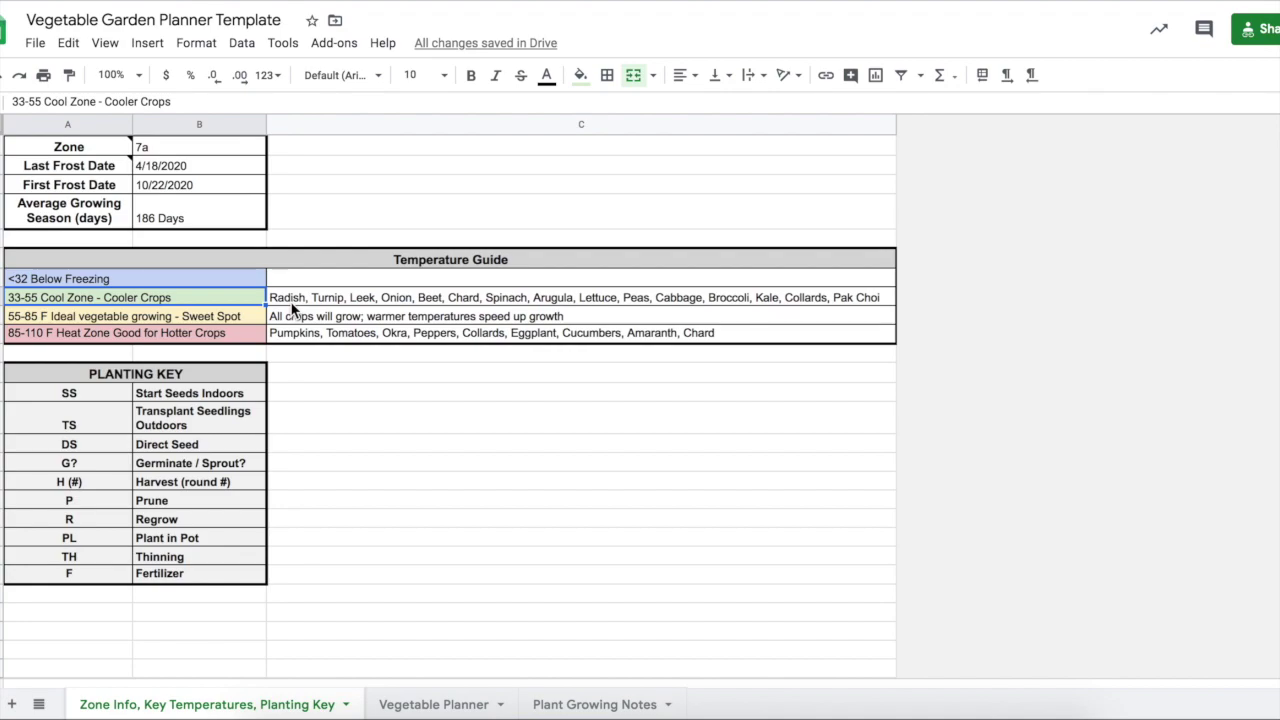
left_click(206, 320)
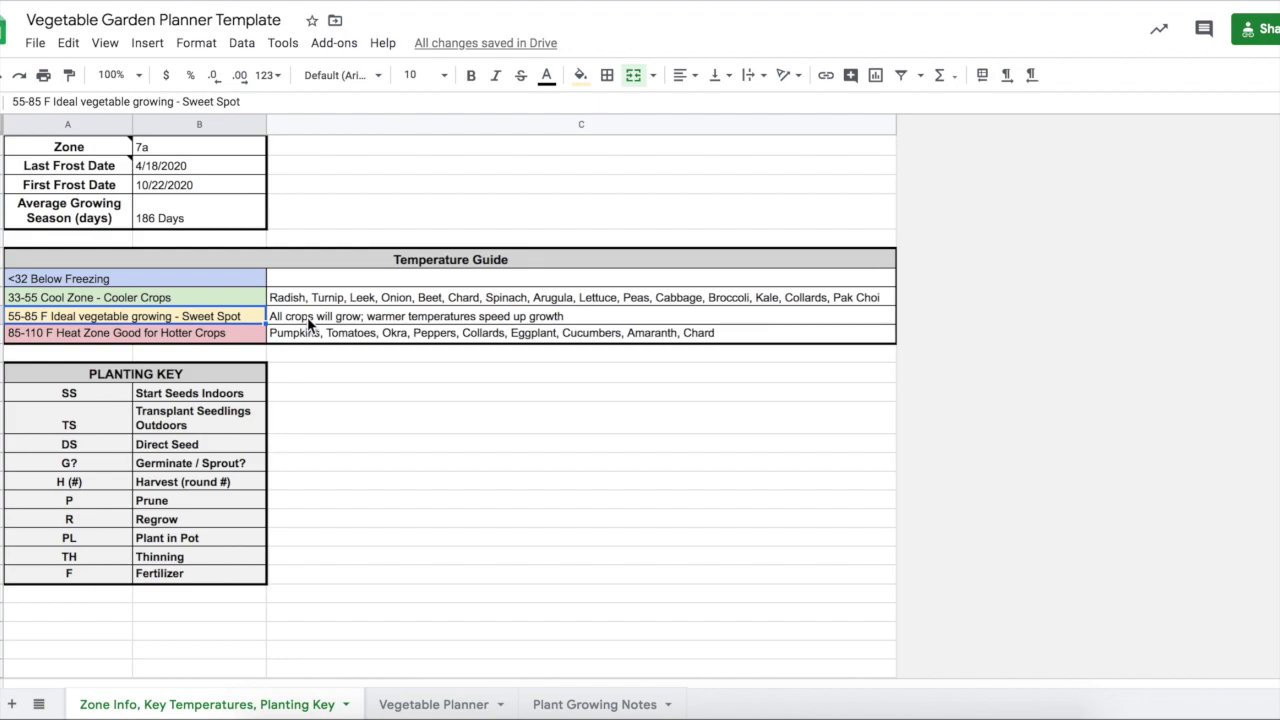
left_click(233, 335)
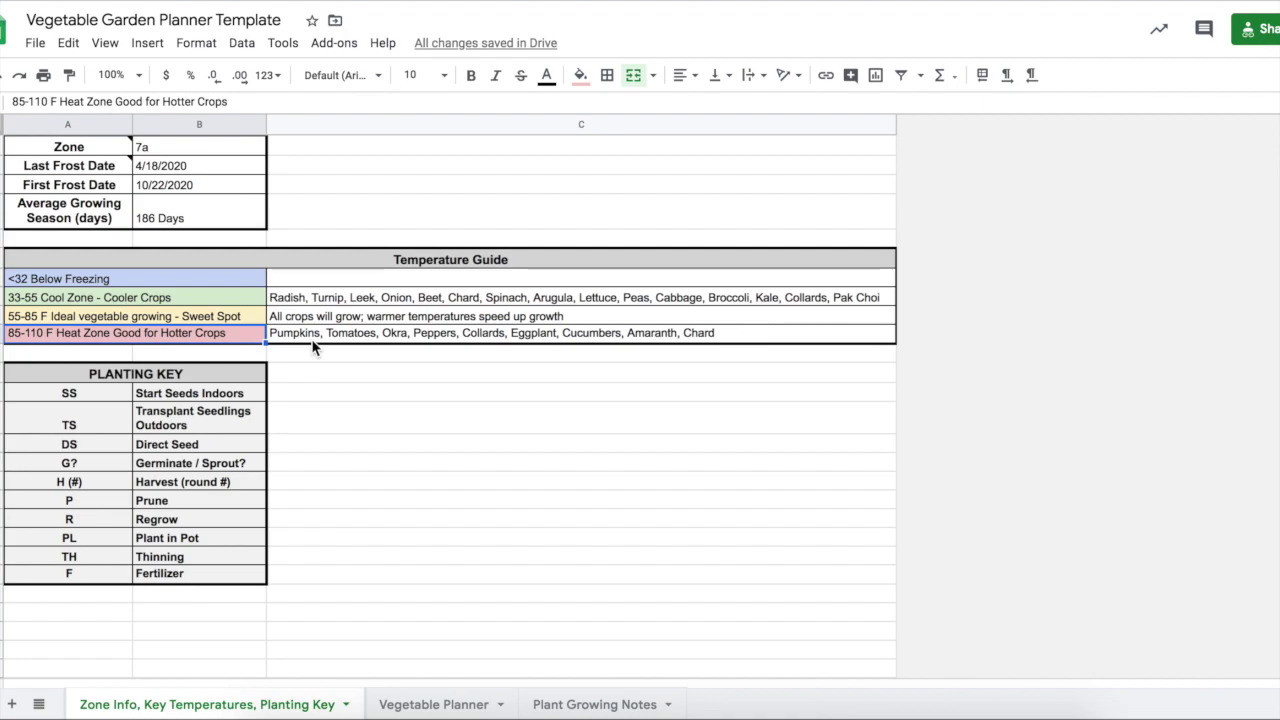
- Review the Planting Key's abbreviations and their meanings, from starting seeds indoors through fertilizer
left_click(164, 376)
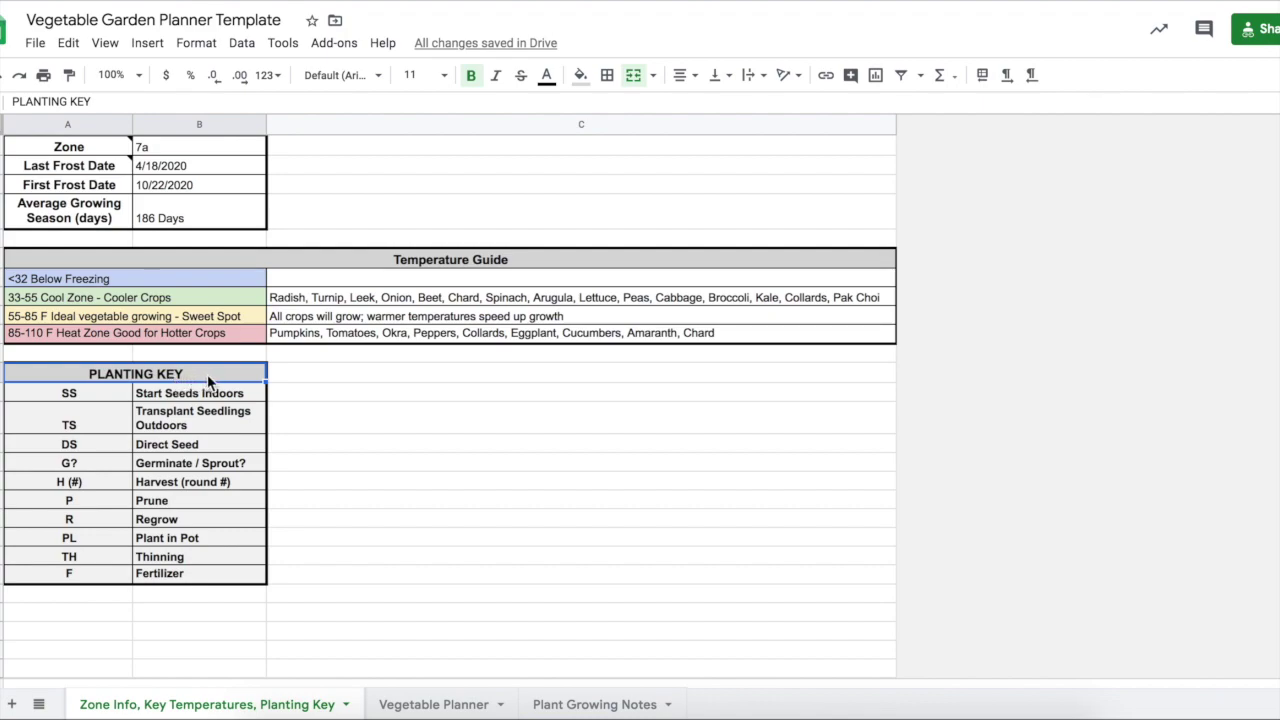
left_click_drag(95, 393, 88, 575)
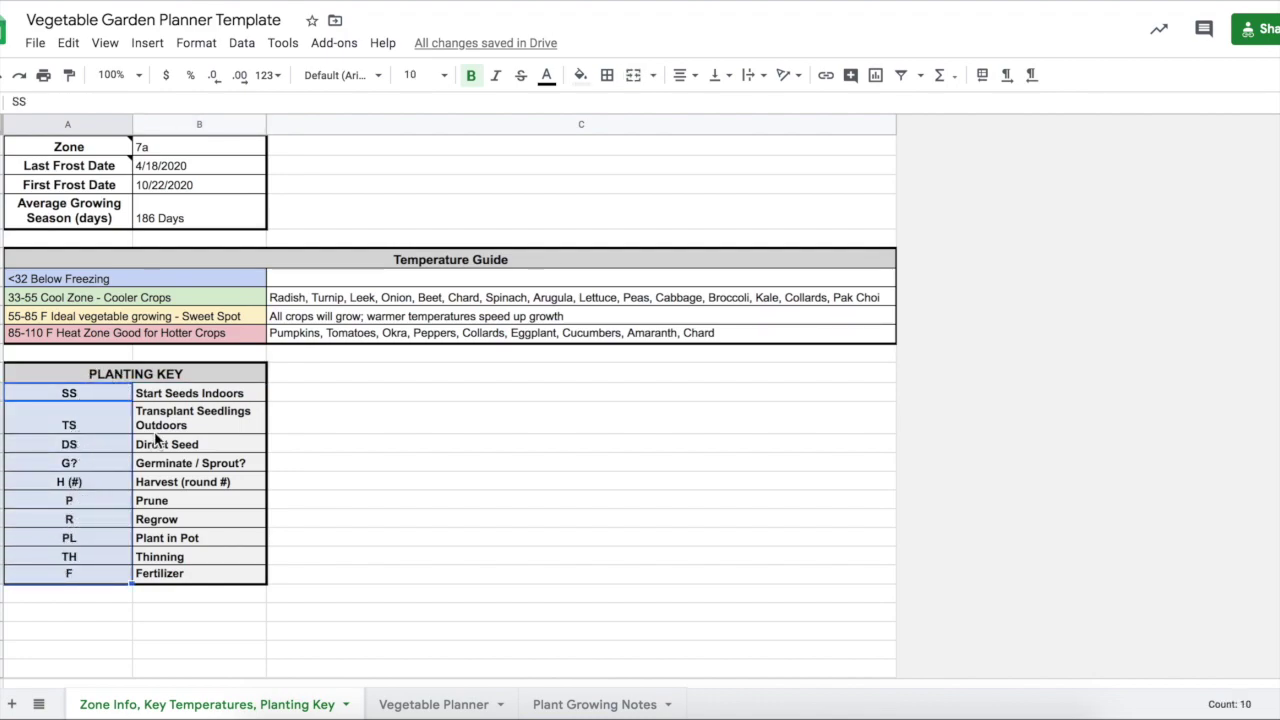
left_click(162, 395)
left_click(163, 420)
left_click(165, 446)
left_click(165, 465)
left_click(163, 442)
left_click(164, 418)
left_click(166, 396)
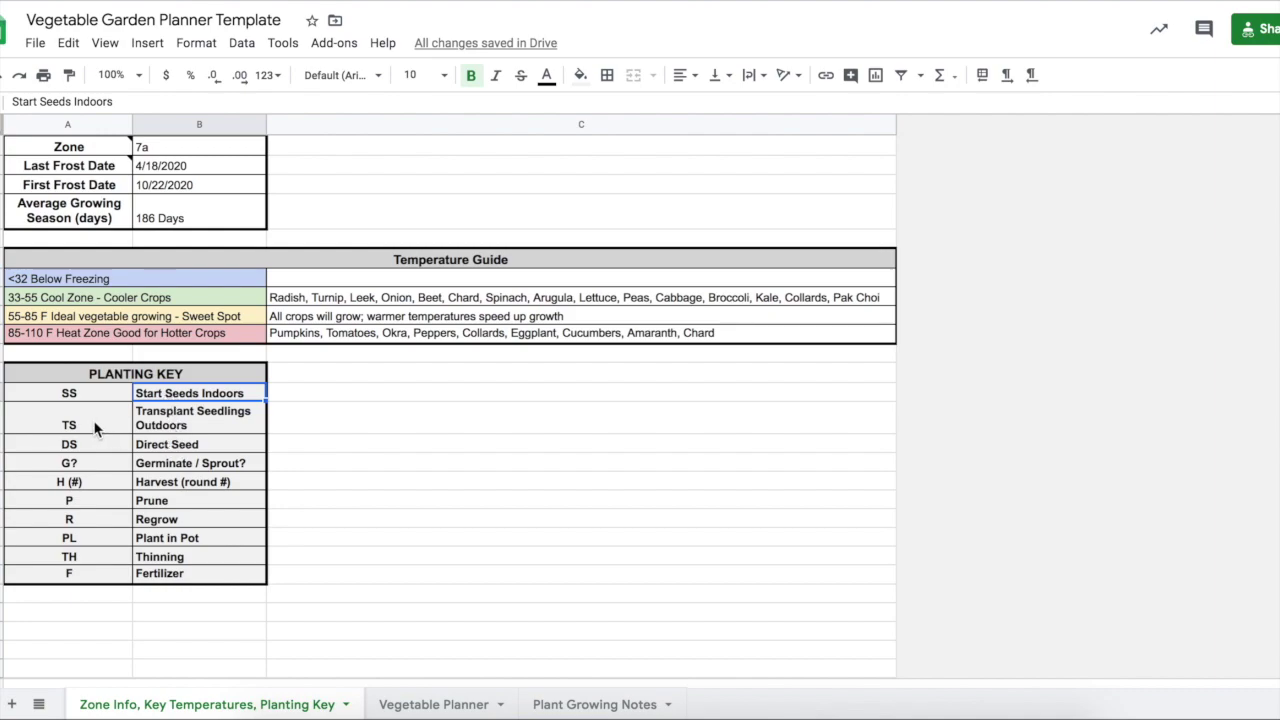
left_click(93, 390)
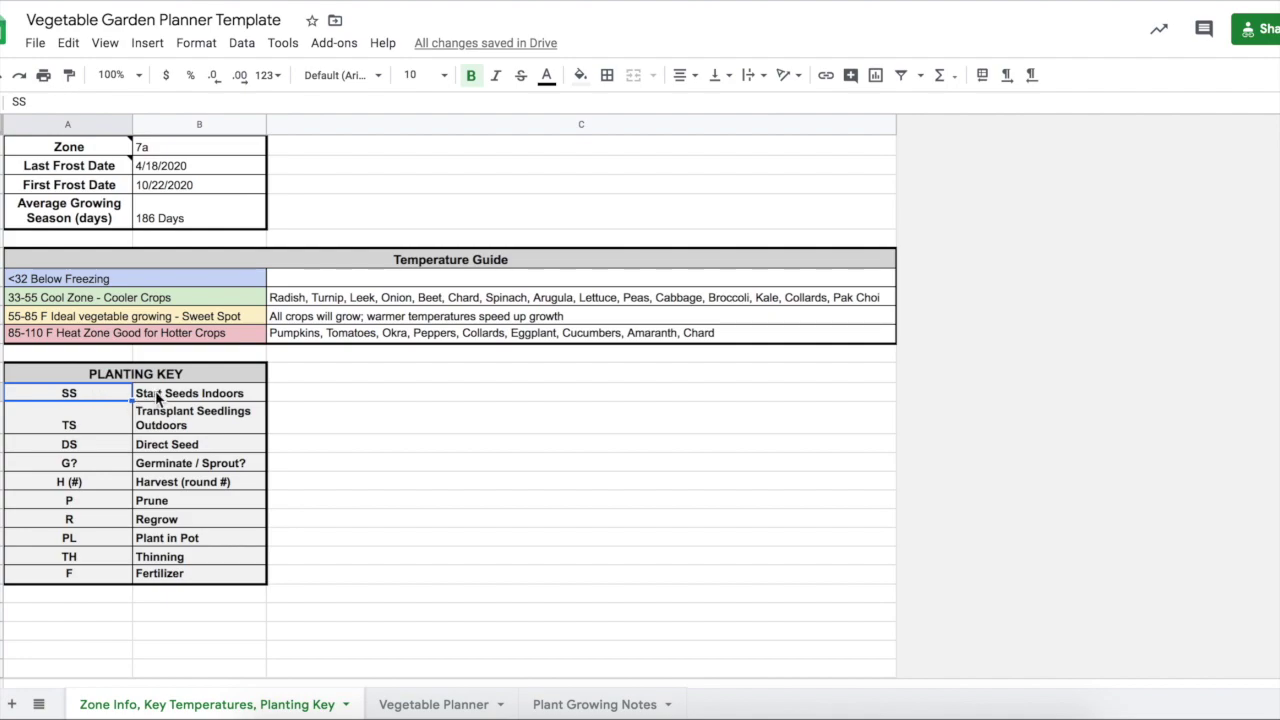
left_click(101, 503)
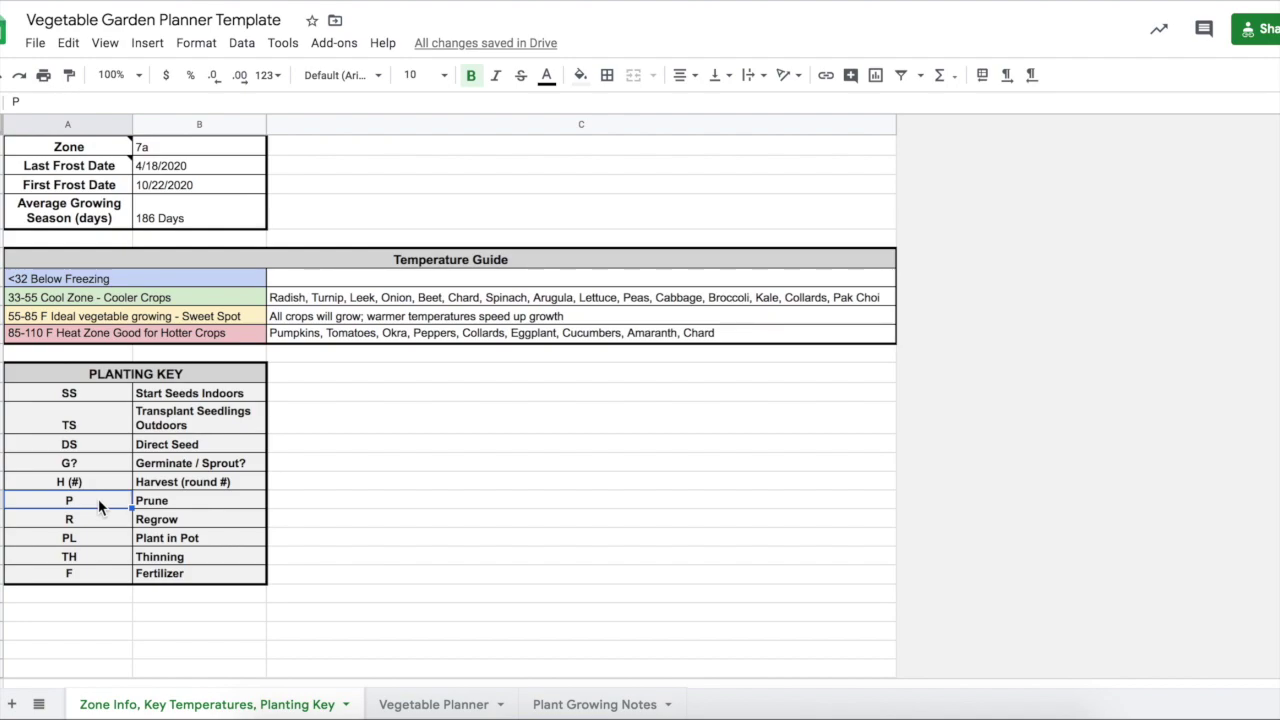
left_click(98, 578)
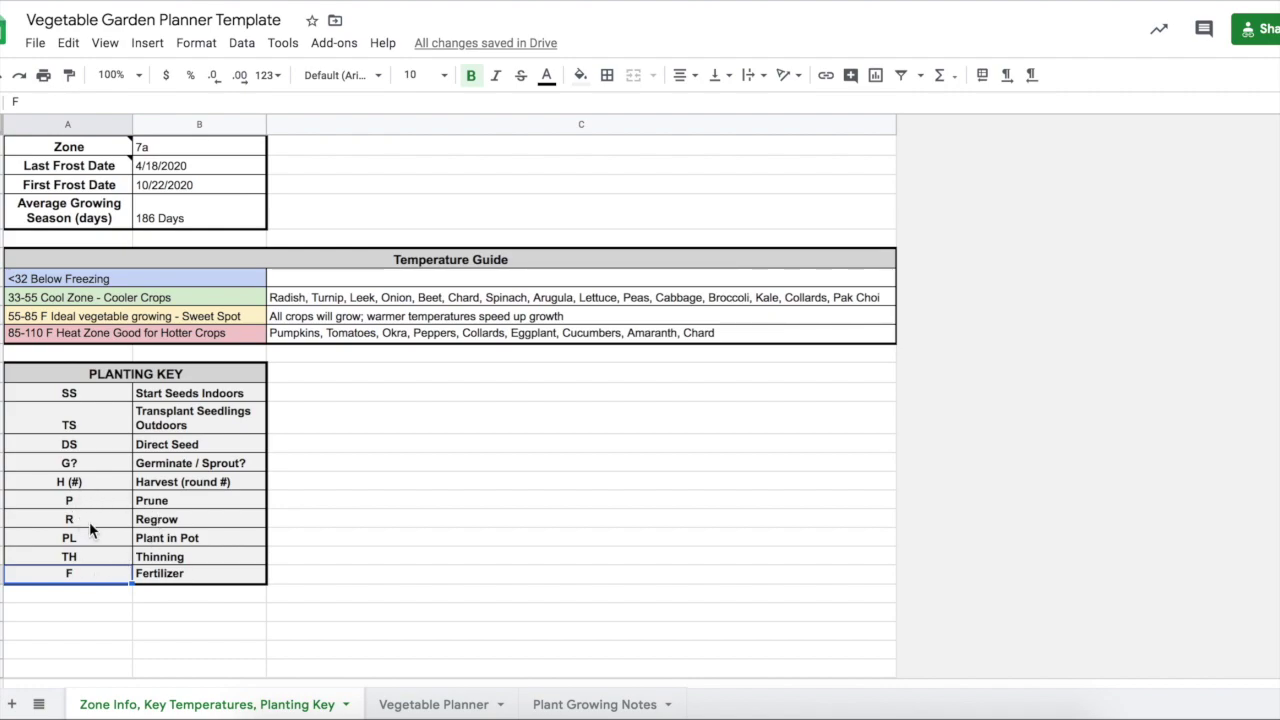
- Open the Vegetable Planner sheet and look over its planting calendar and full crop list
left_click(393, 707)
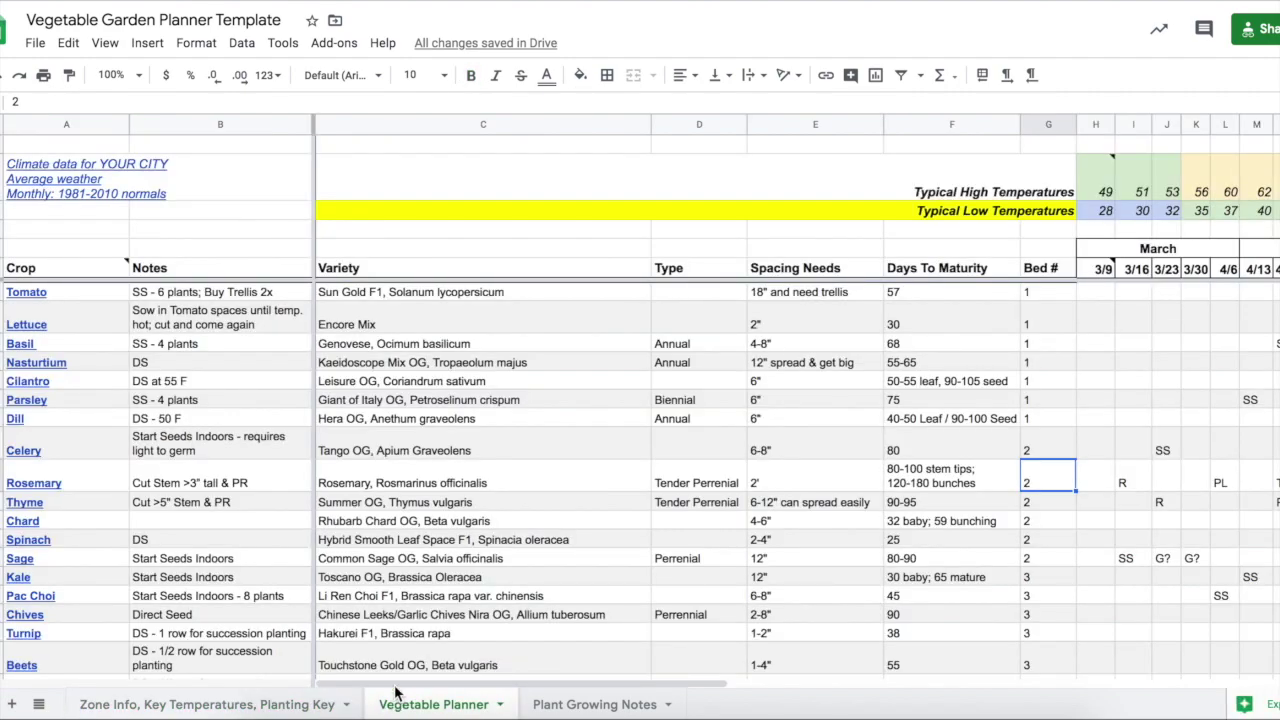
scroll(262, 452, "right", 5)
scroll(262, 452, "right", 1)
scroll(262, 452, "left", 5)
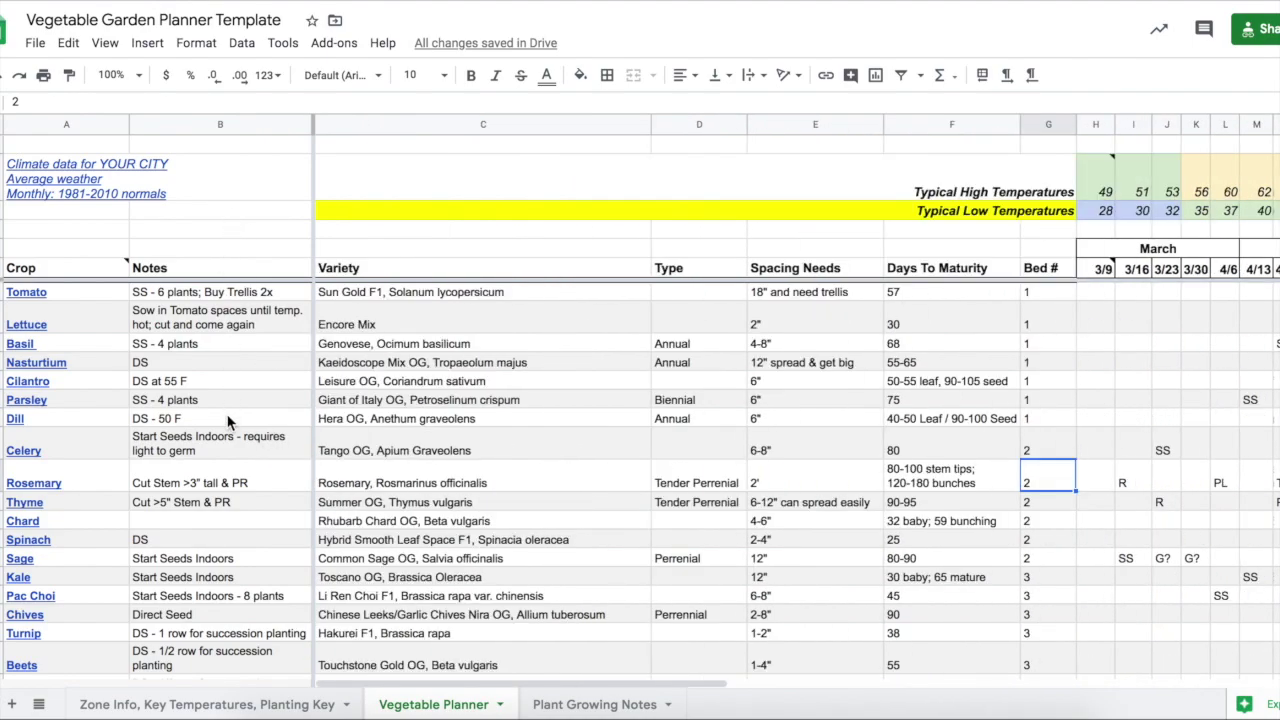
scroll(228, 422, "down", 5)
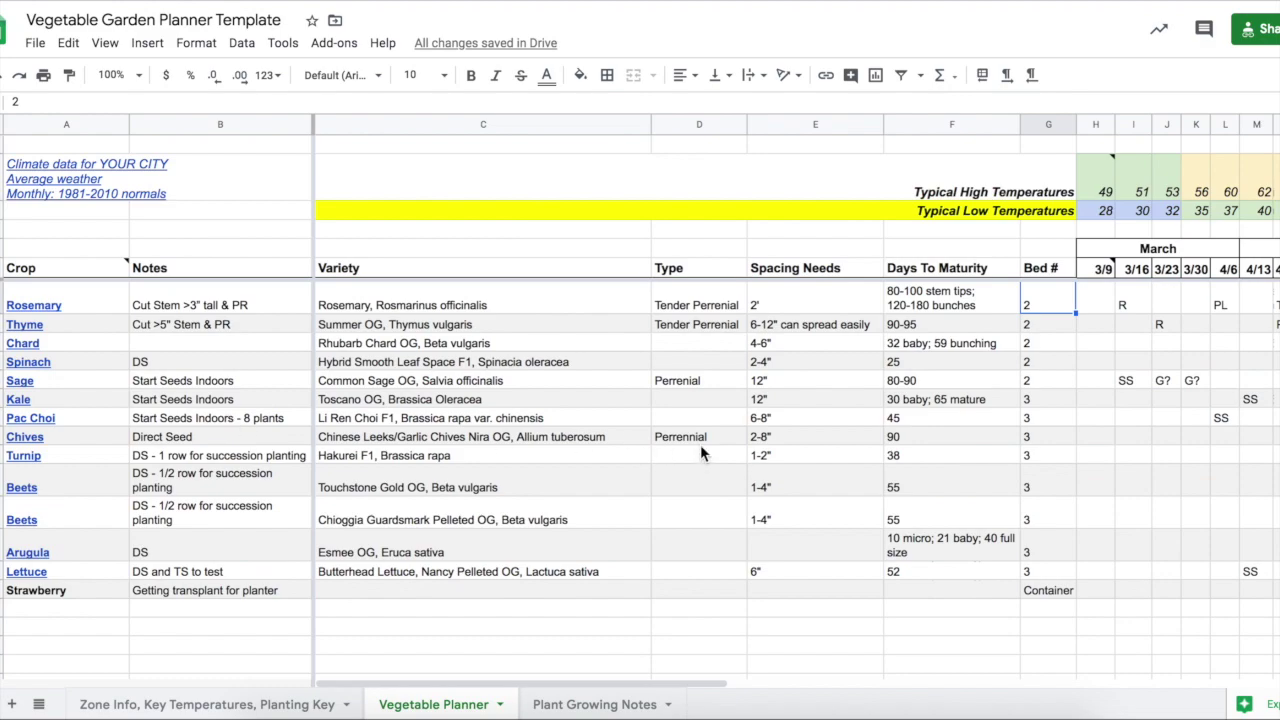
scroll(757, 450, "up", 5)
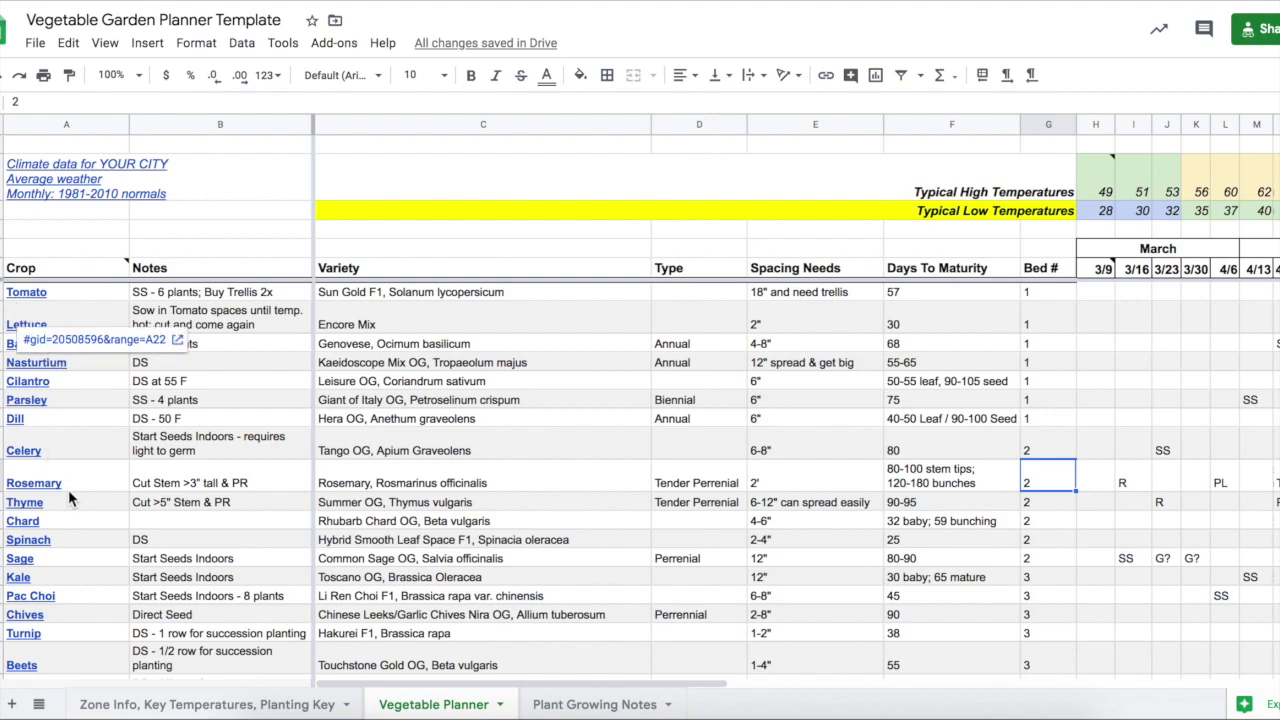
- Inspect the Notes, Variety and Type columns of the crop list
left_click(250, 292)
left_click(233, 267)
left_click(237, 125)
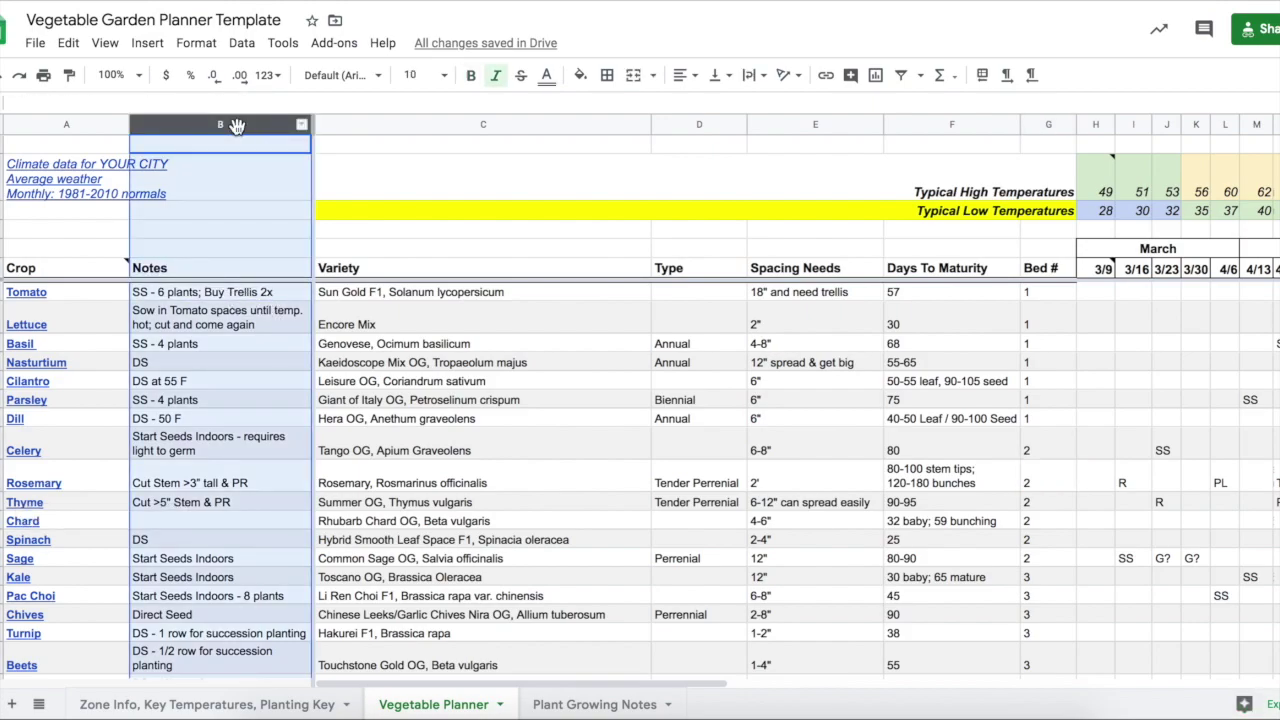
left_click(389, 126)
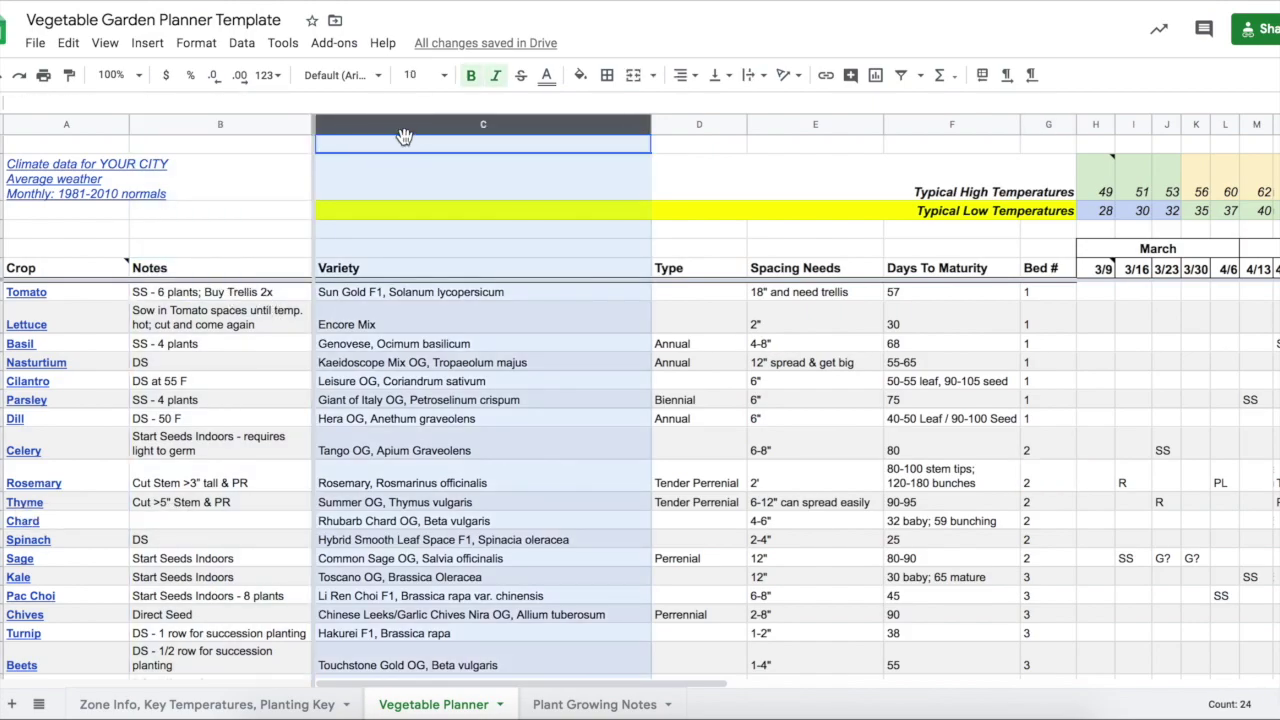
left_click(708, 125)
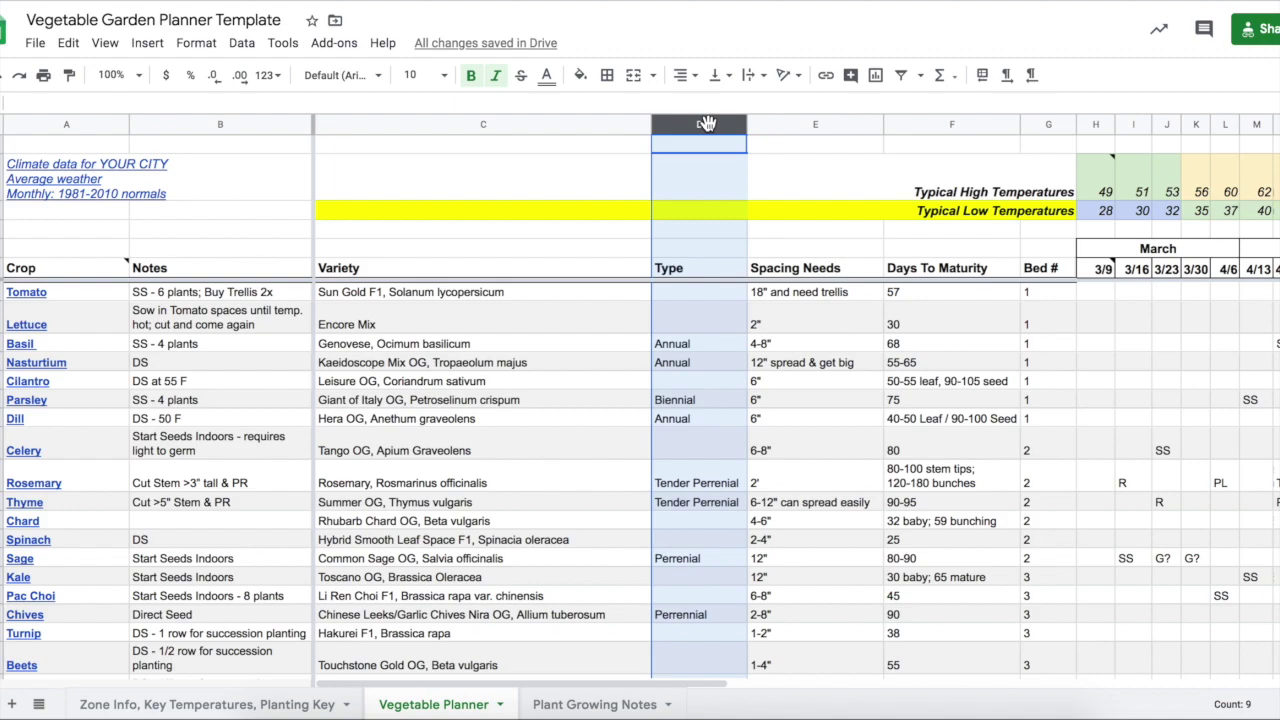
- Examine the Spacing Needs column, checking the entries for tomato, lettuce and sage
left_click(793, 126)
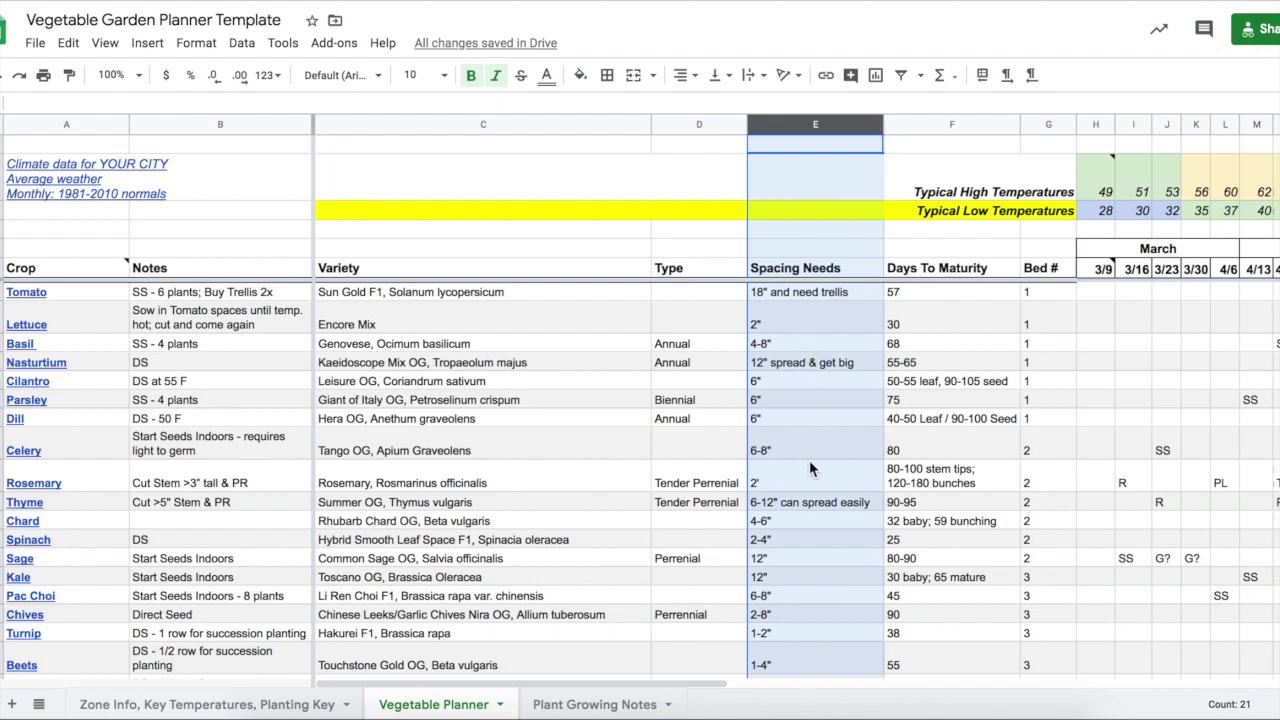
left_click(796, 288)
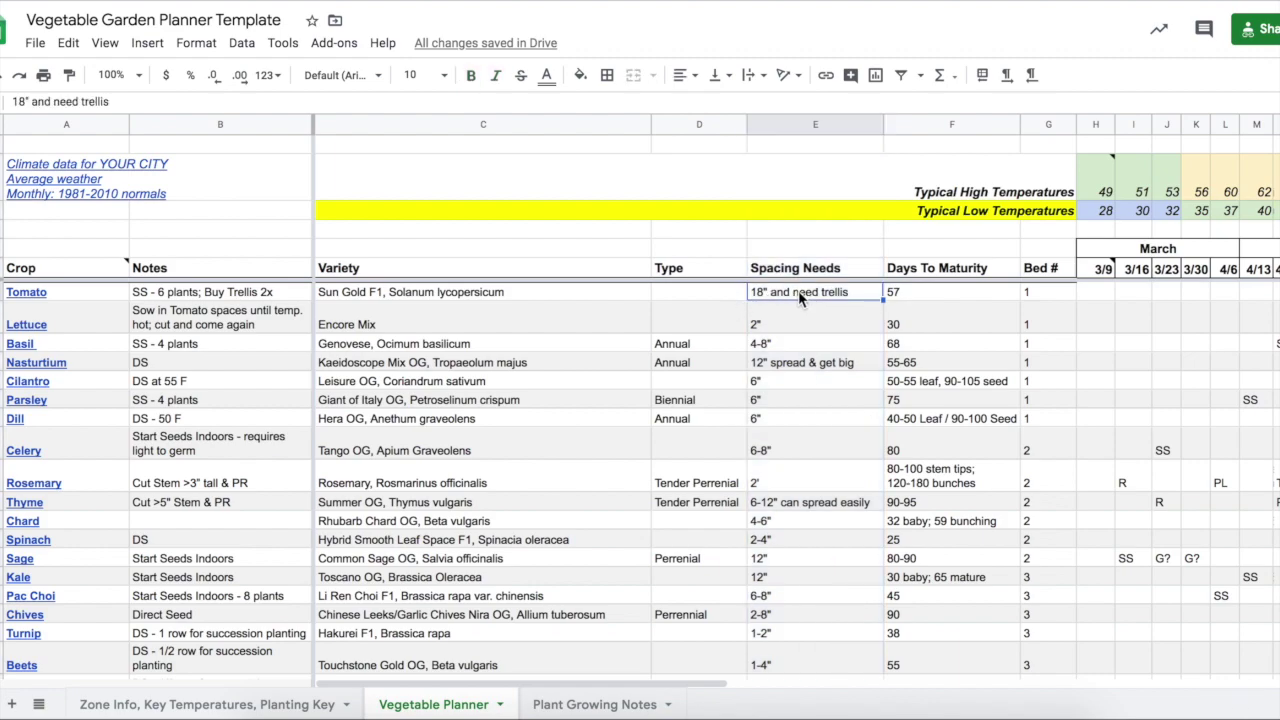
left_click(810, 330)
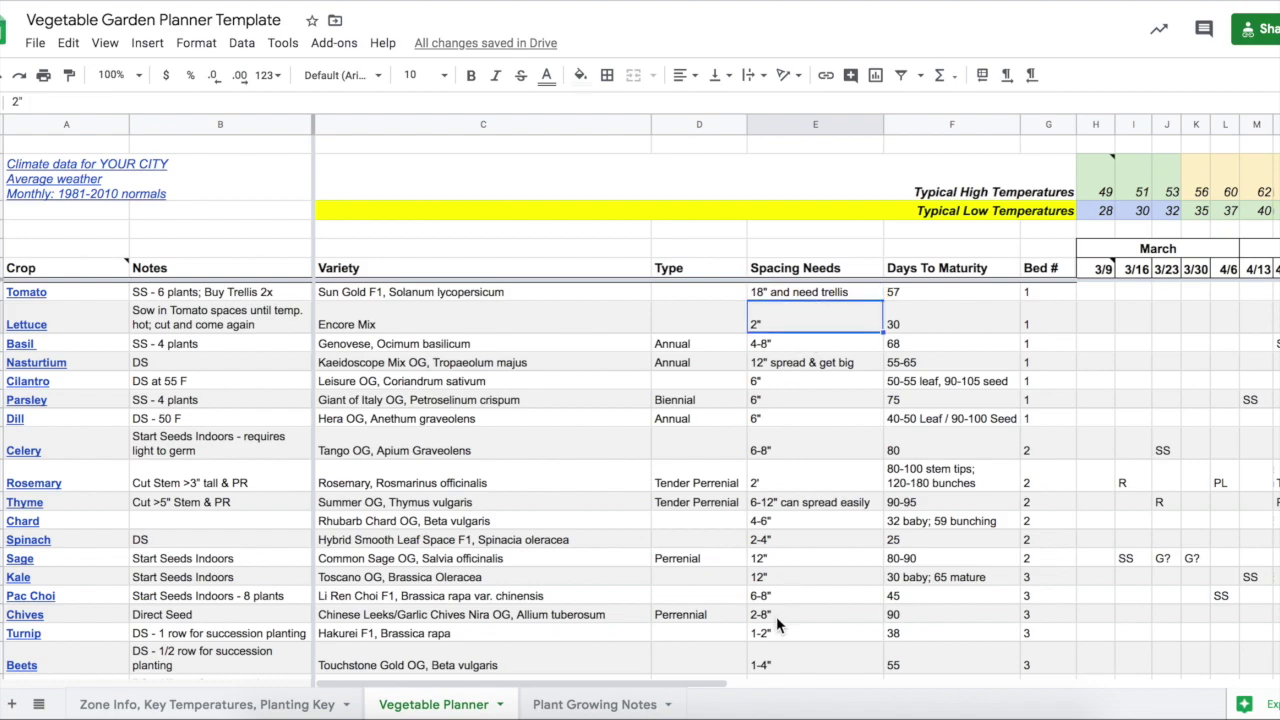
left_click(799, 556)
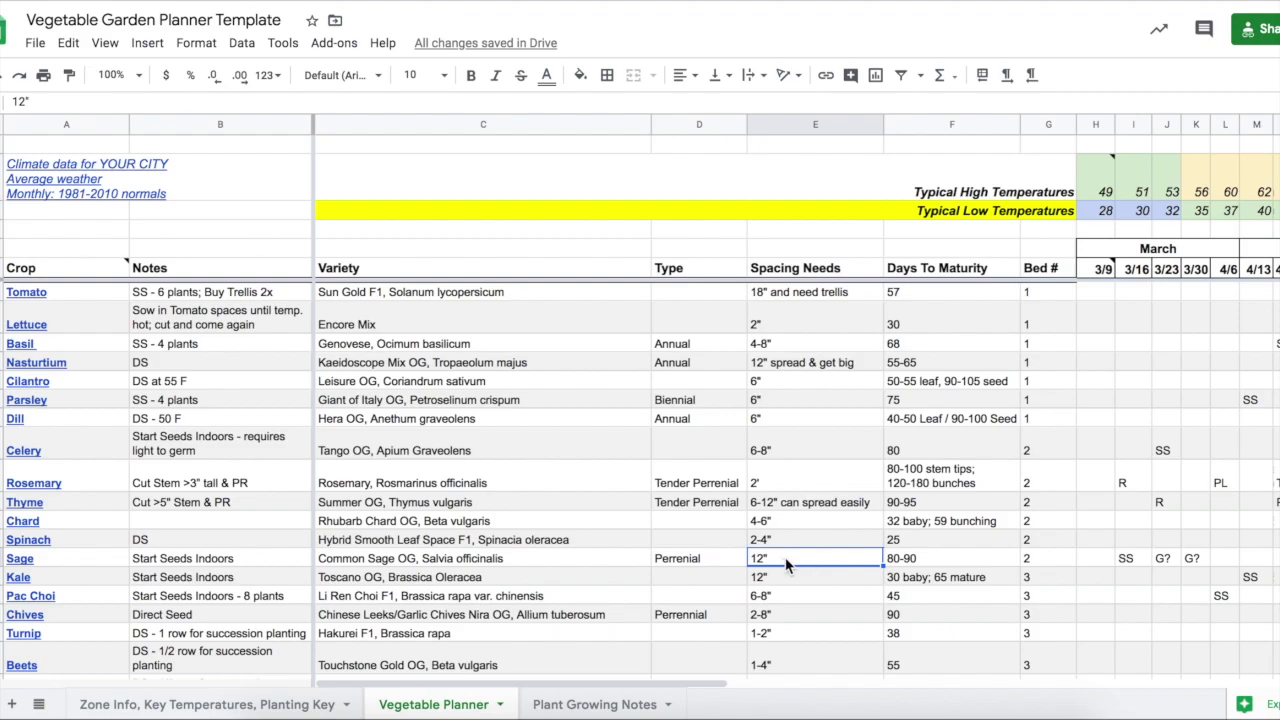
- Examine the Days To Maturity column, checking the entries for tomato, lettuce, basil and nasturtium
scroll(871, 539, "right", 5)
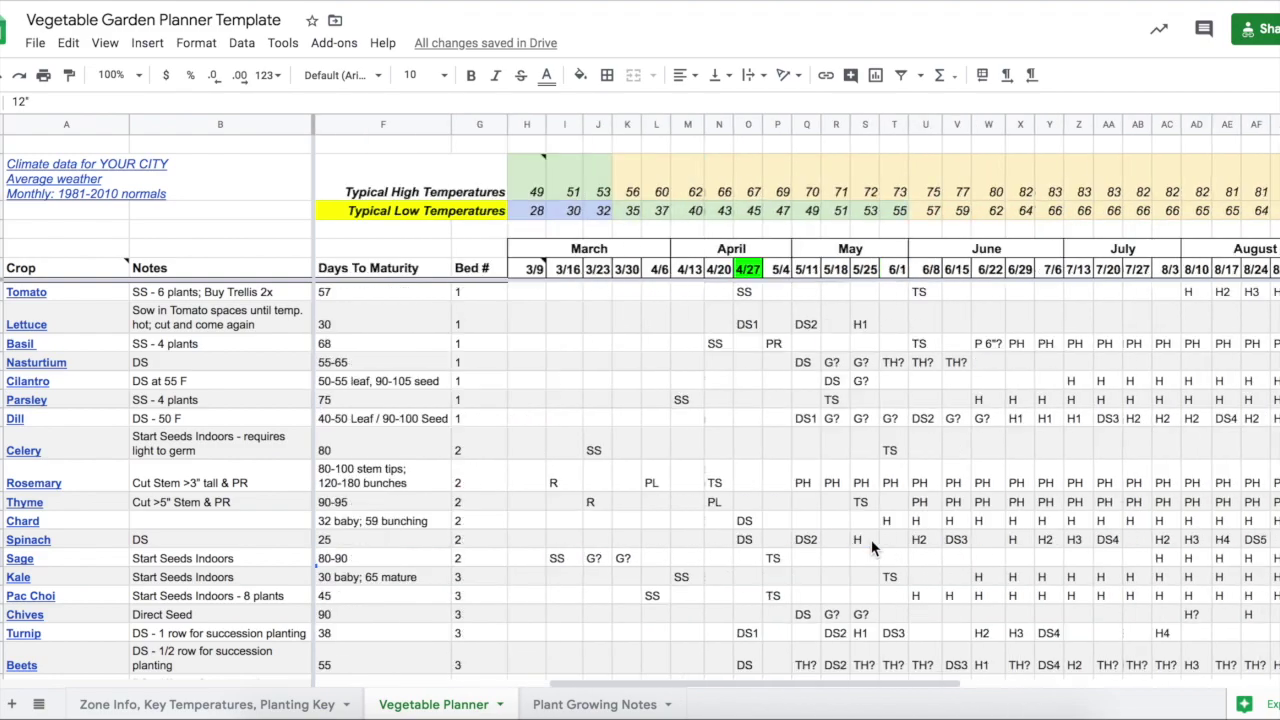
scroll(871, 548, "left", 1)
left_click(519, 124)
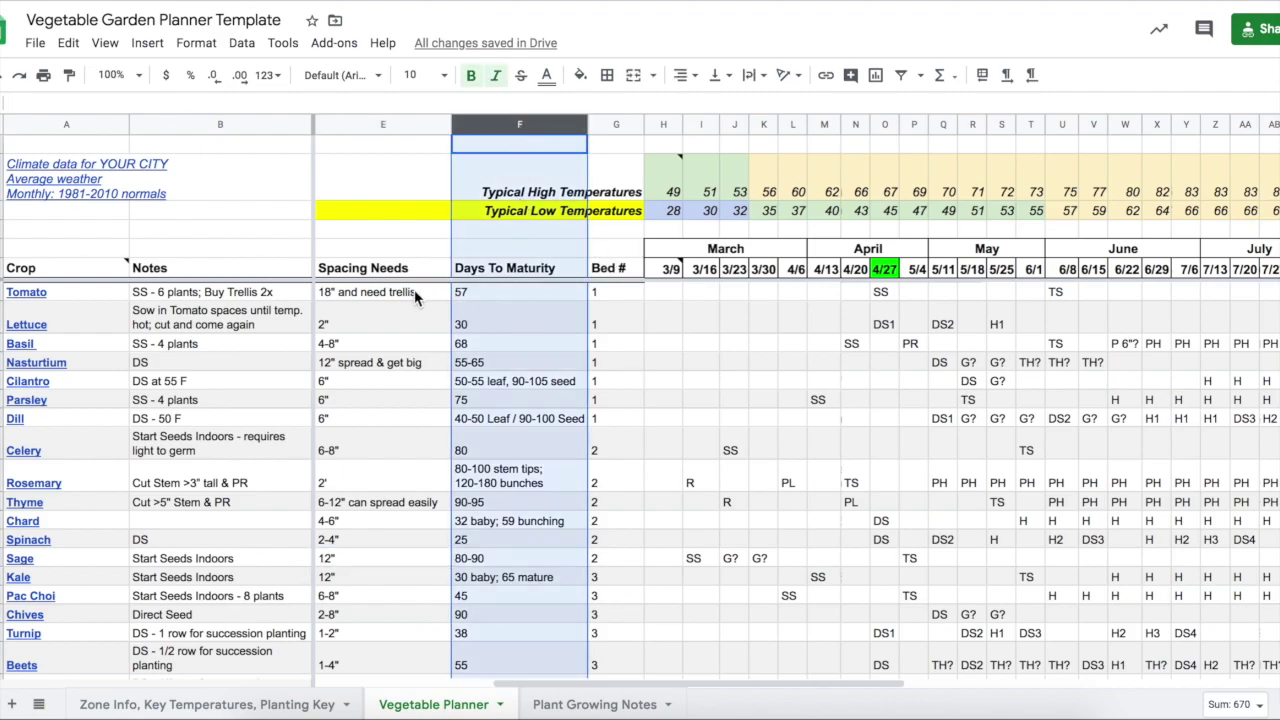
left_click(494, 290)
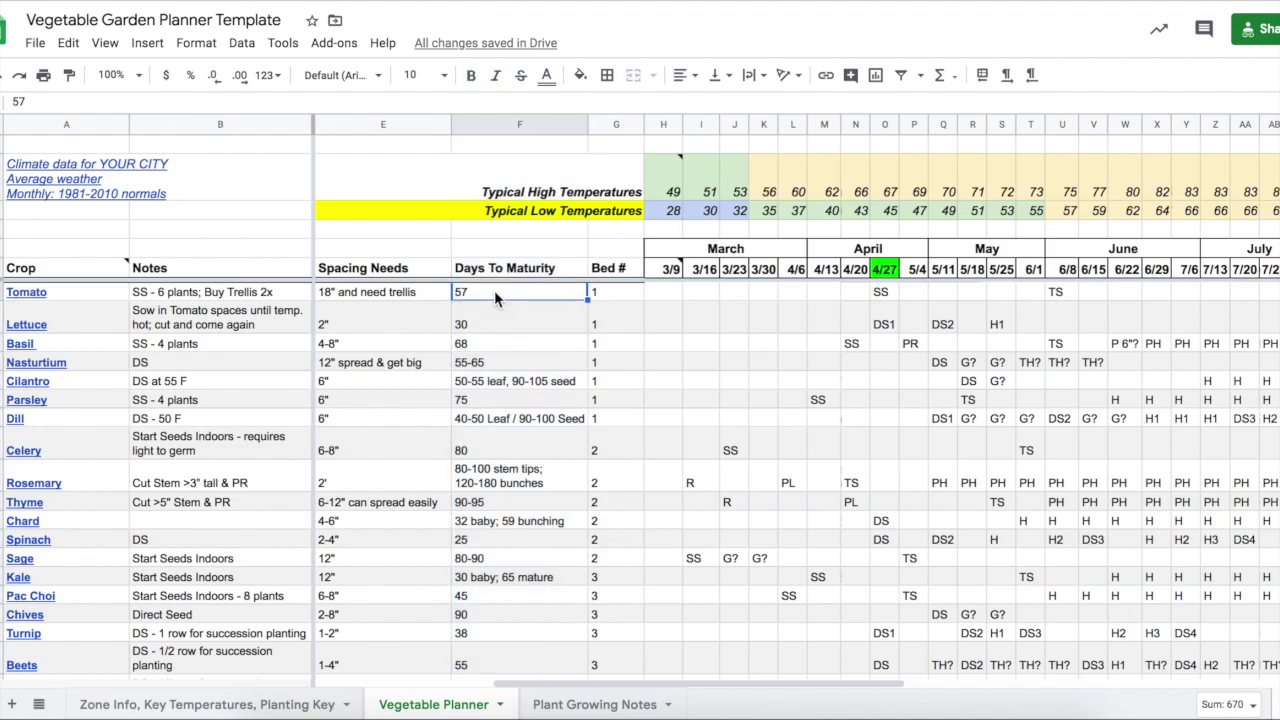
left_click(494, 322)
left_click(494, 344)
left_click(502, 363)
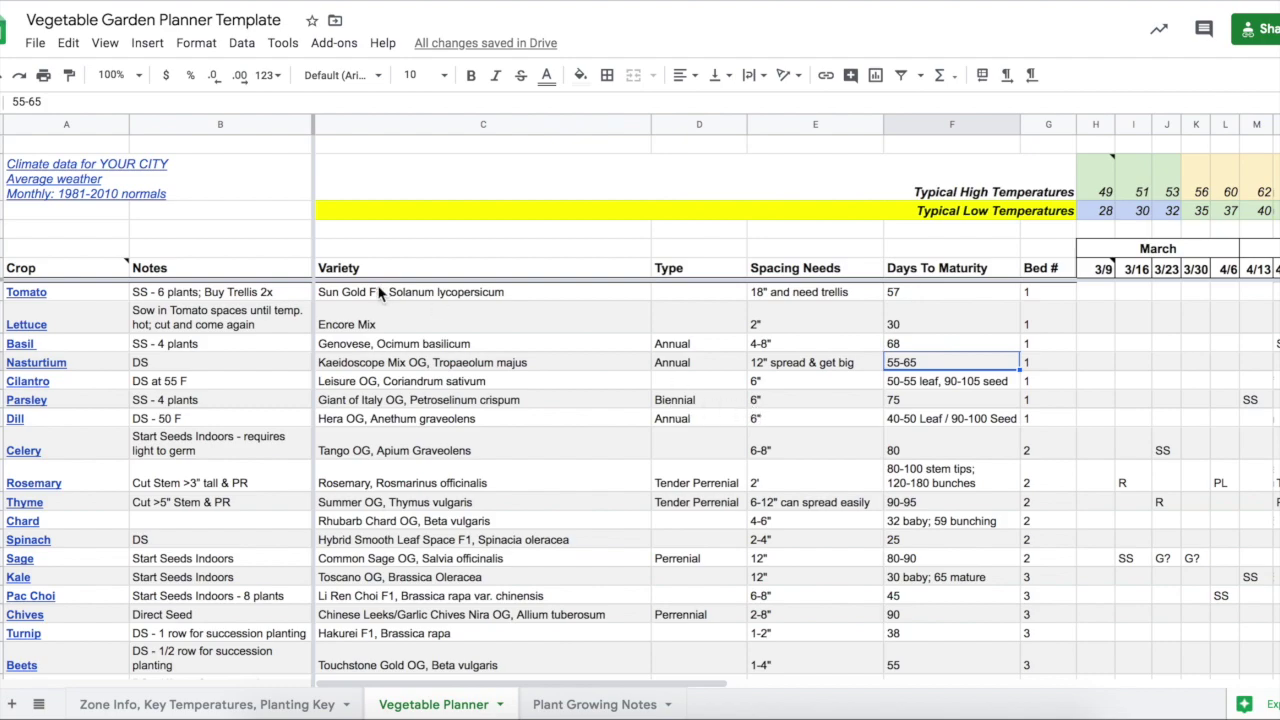
- Inspect the climate data link and the typical temperature rows, and read the note on the 3/9 high temperature
left_click(57, 175)
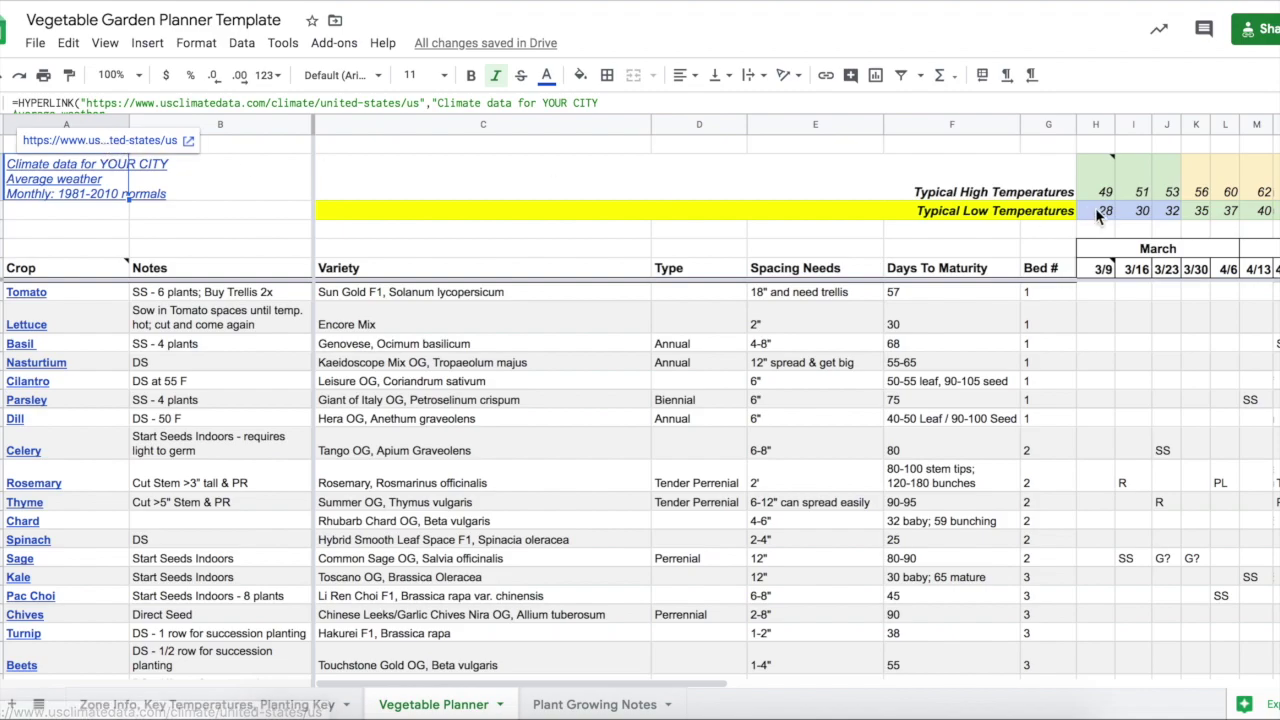
left_click(1050, 186)
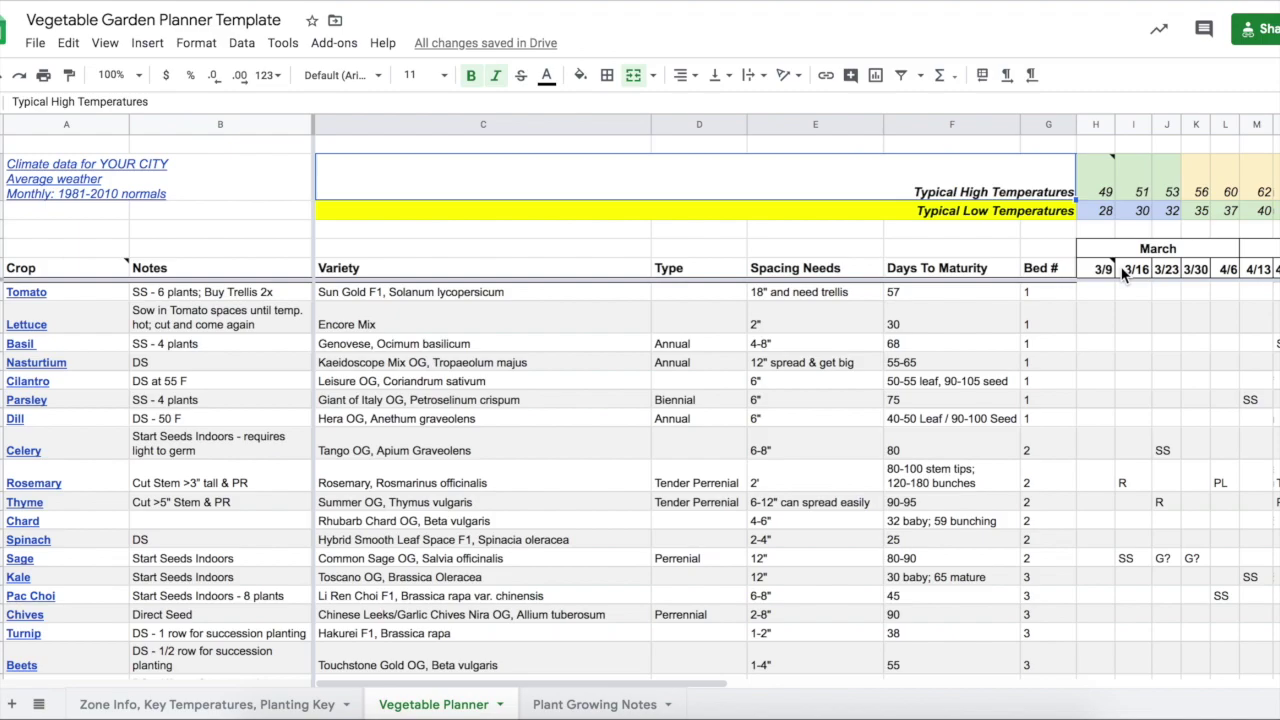
scroll(1122, 277, "right", 3)
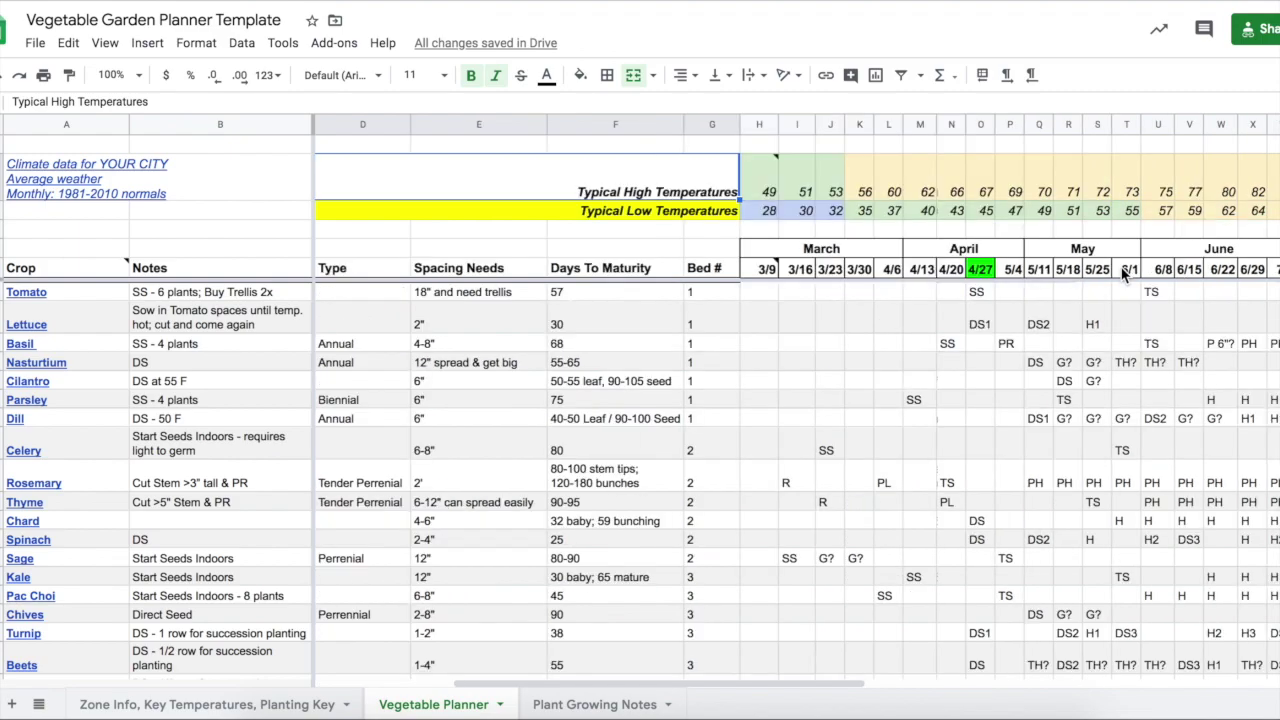
scroll(1122, 277, "right", 3)
left_click(398, 168)
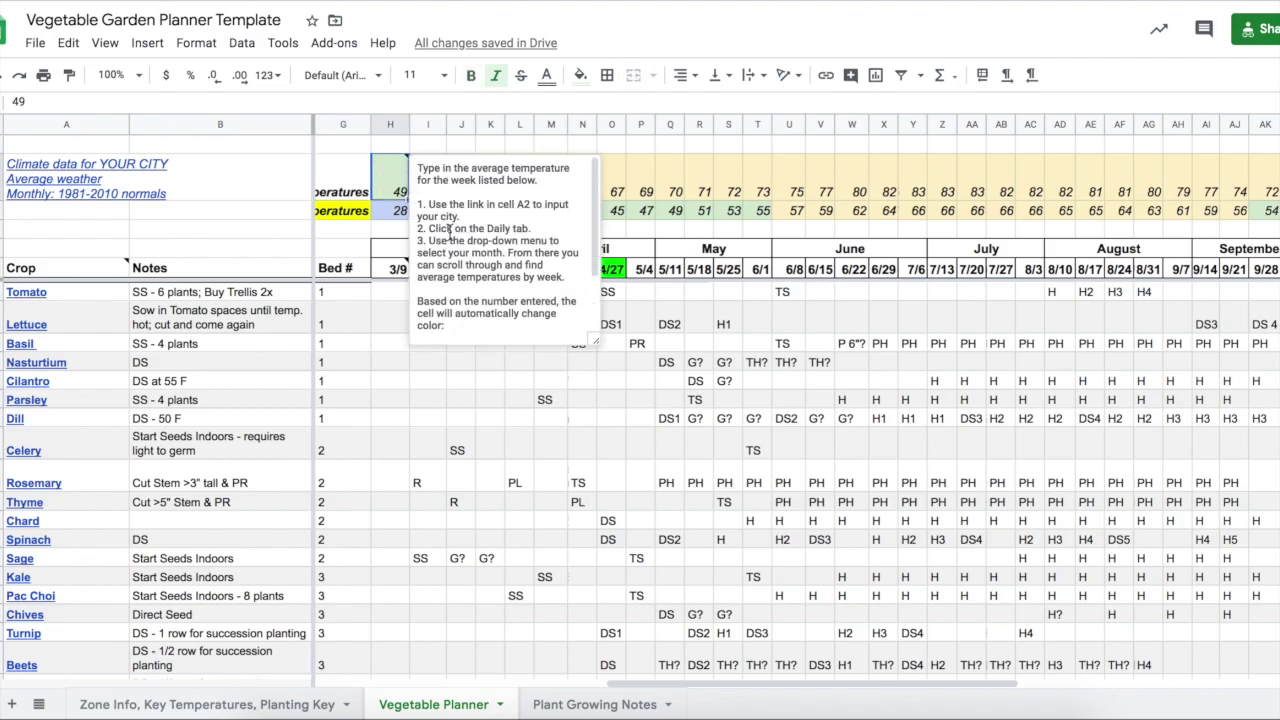
- Check the 3/9 high and low temperatures against the Temperature Guide on the zone info sheet, and return to the Vegetable Planner sheet
left_click(393, 210)
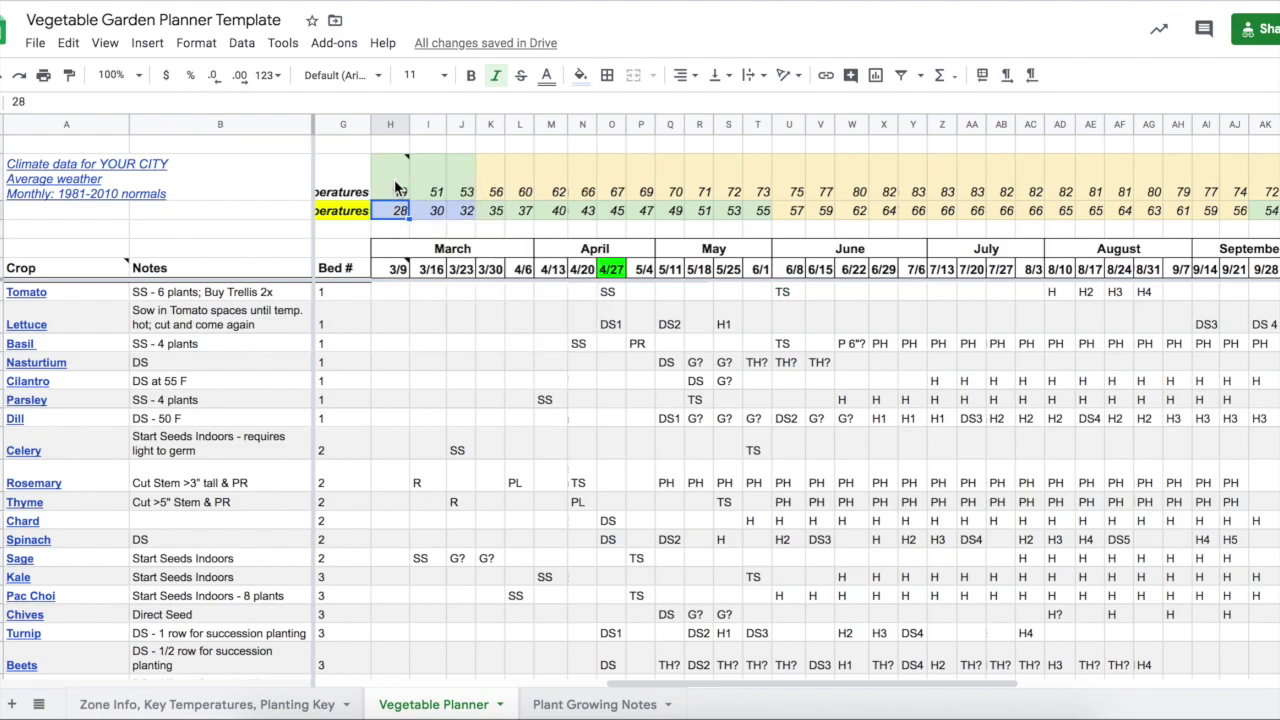
left_click_drag(394, 179, 392, 208)
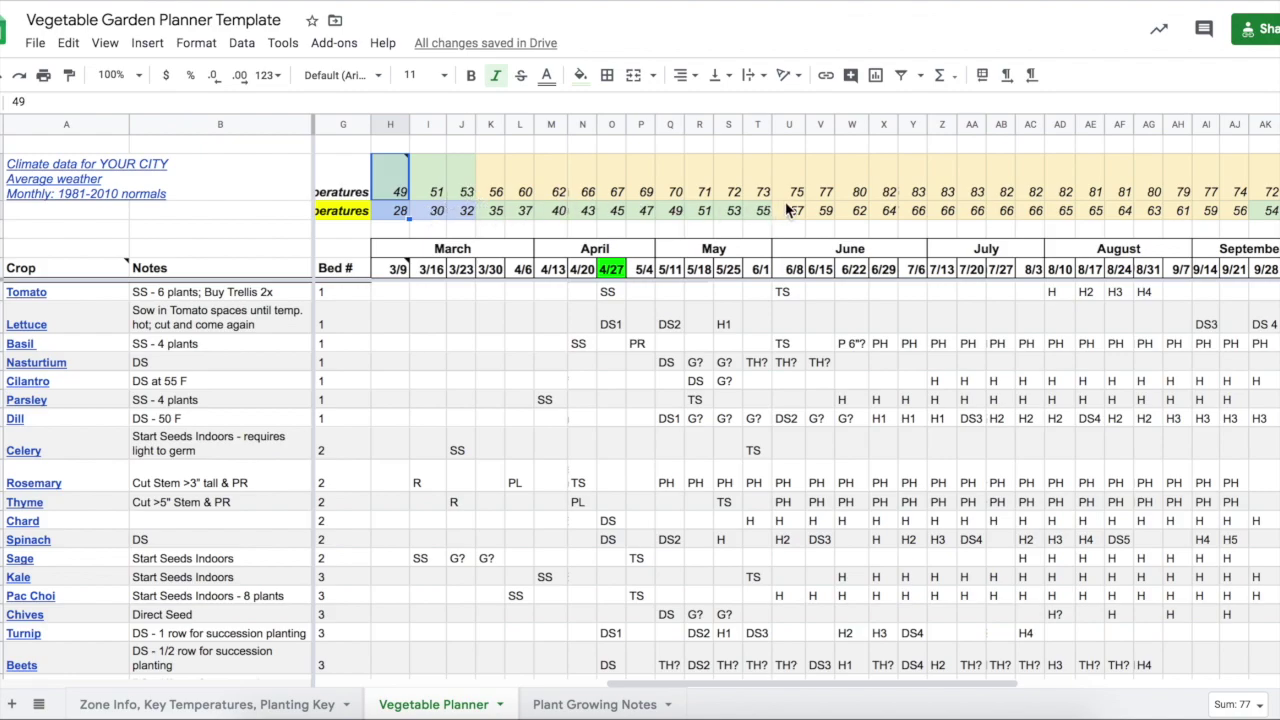
left_click(396, 216)
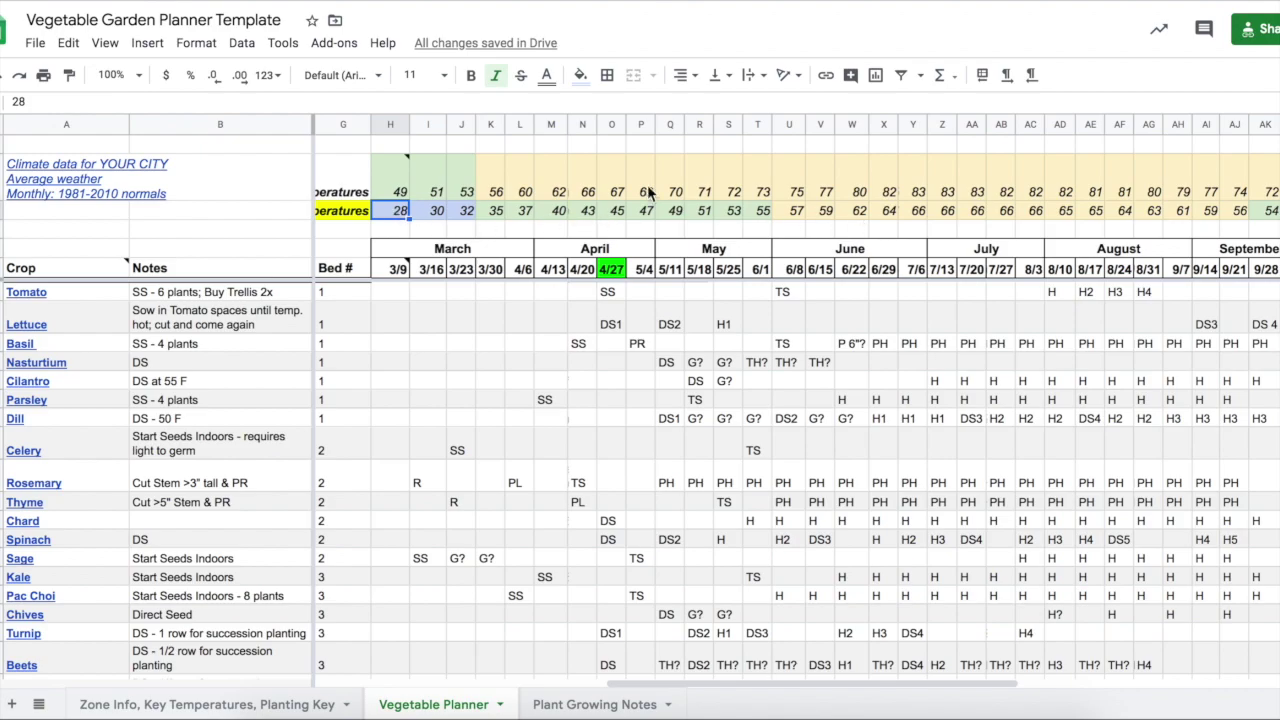
left_click(267, 705)
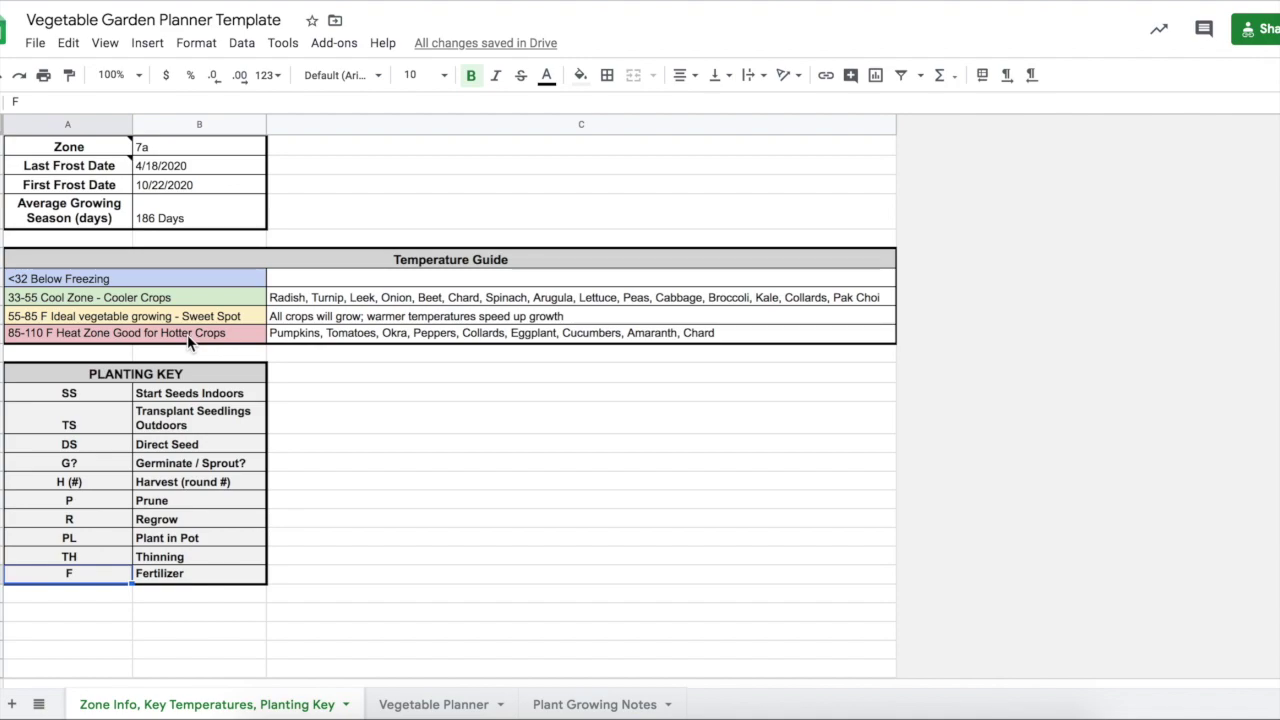
left_click(433, 705)
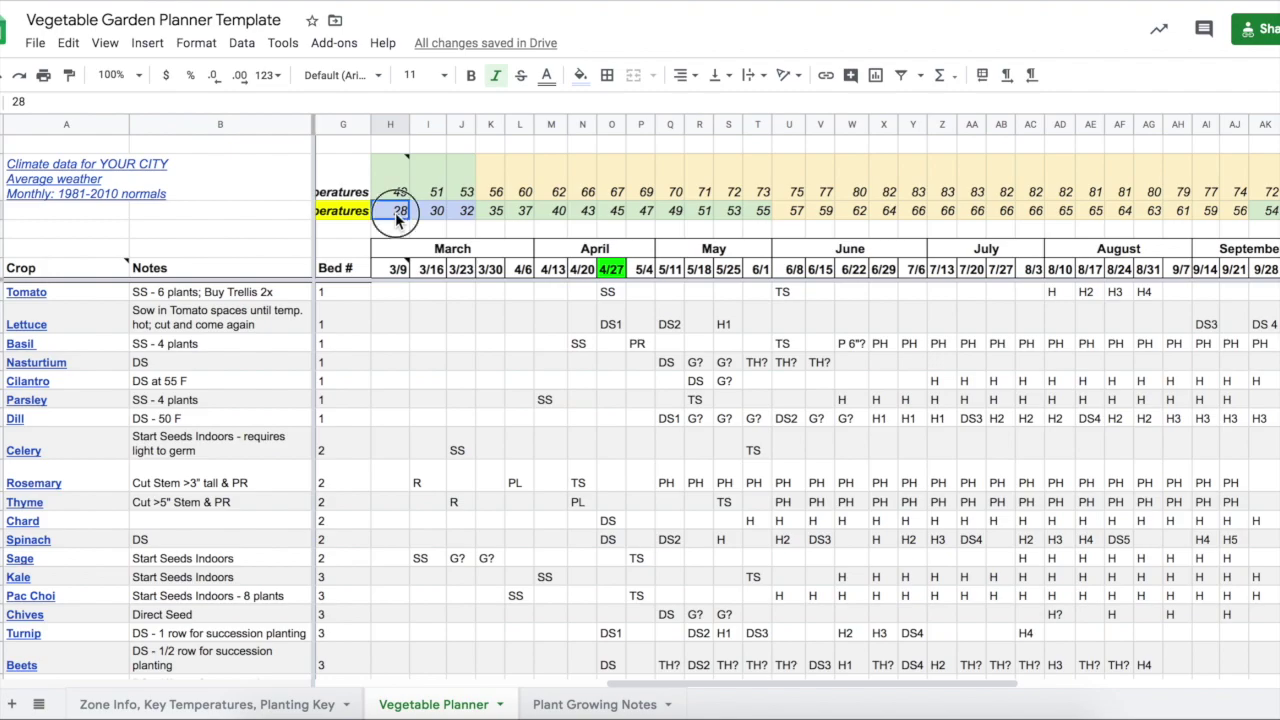
- Try 90 and 32 as the typical low temperature for the week of 3/9 to test the automatic cell color
type("90")
key("Return")
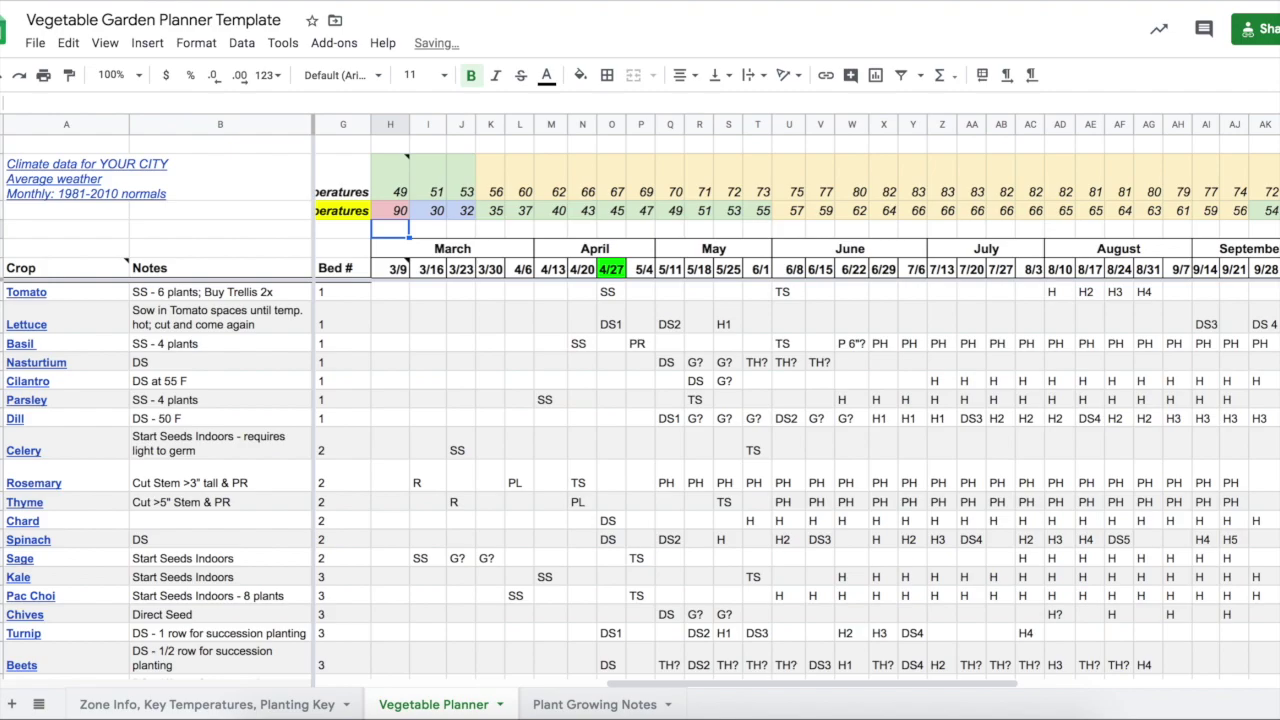
left_click(385, 214)
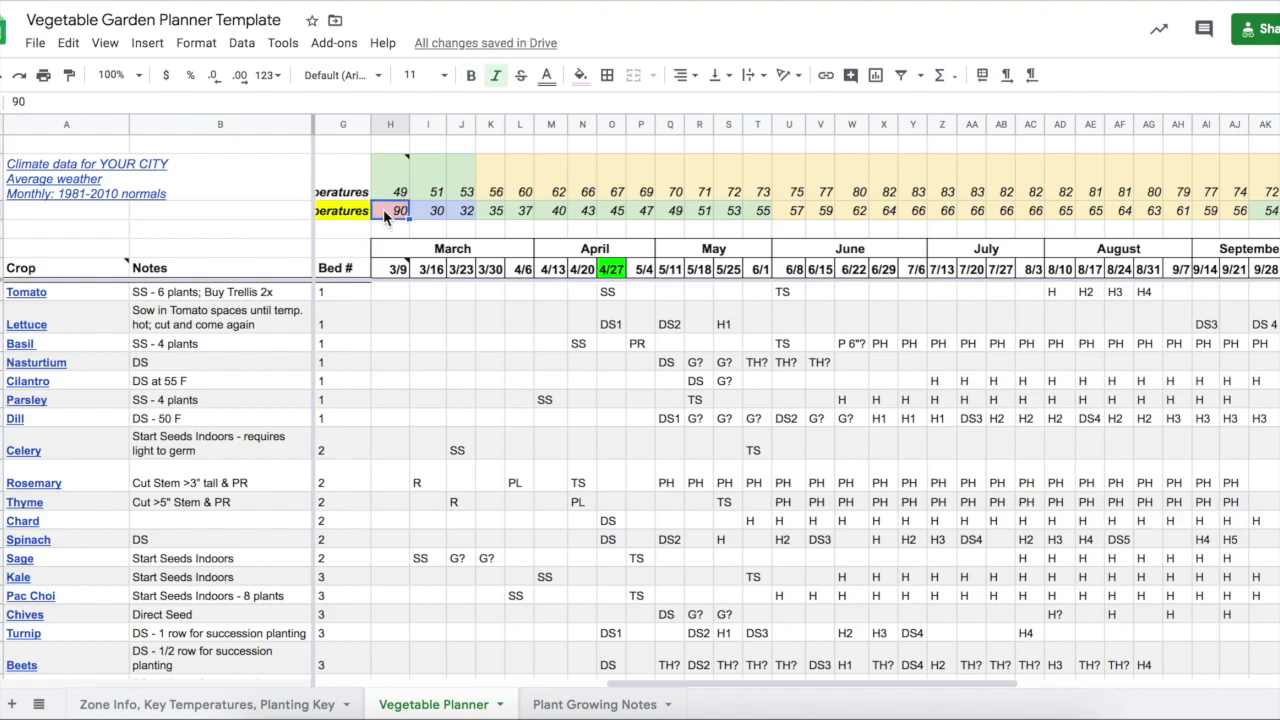
type("32")
key("Return")
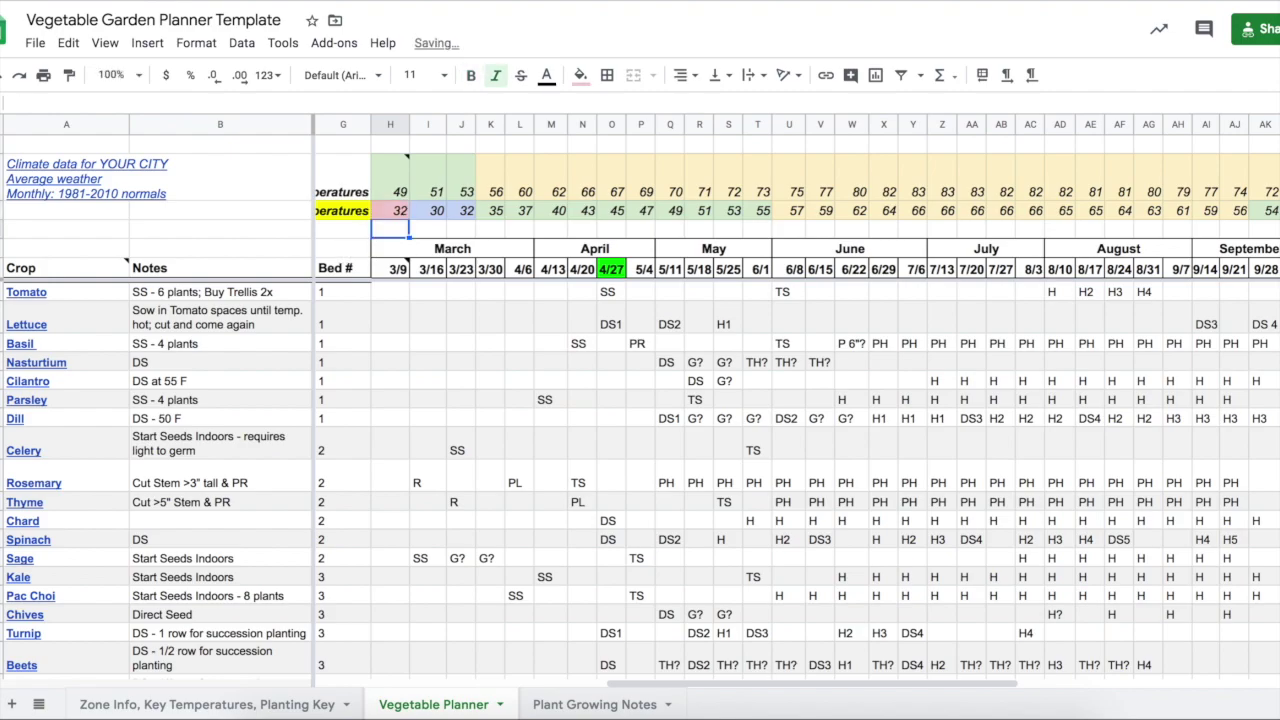
- Set the typical low temperature for the week of 3/9 to 29
left_click(398, 214)
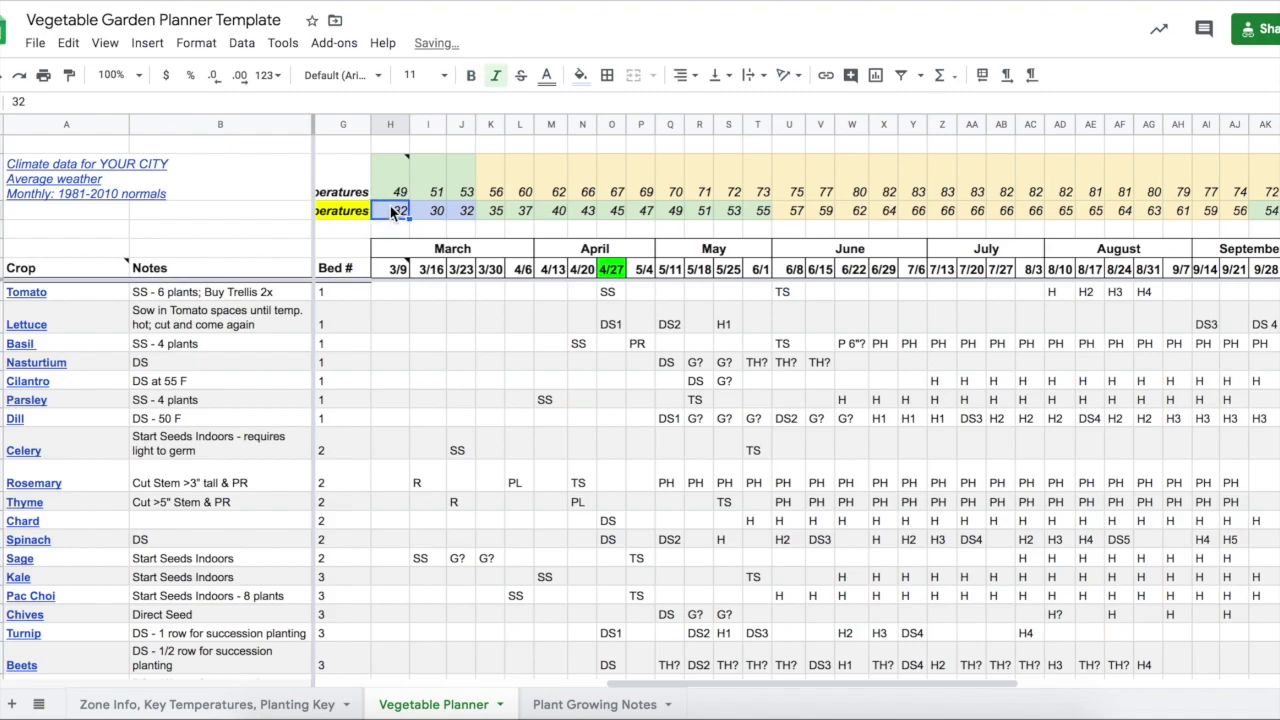
type("29")
key("Return")
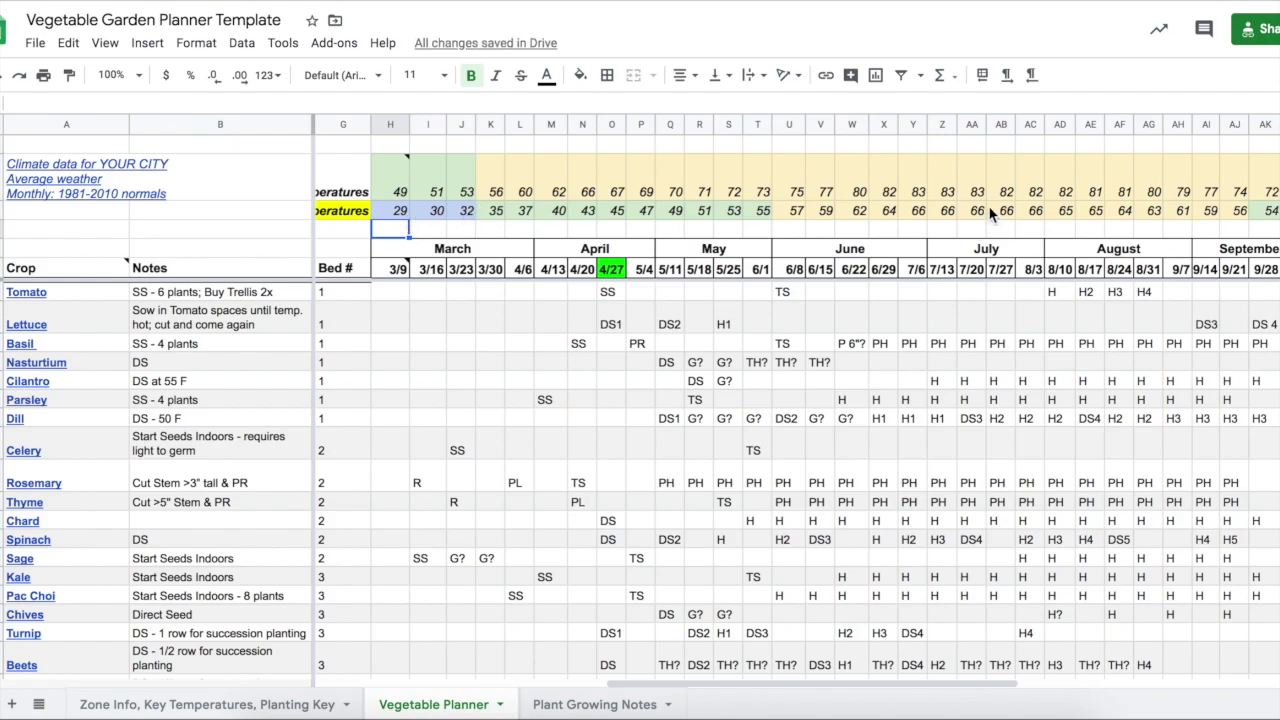
- Read the starting date note on the calendar's first week and inspect the month header above it
scroll(993, 210, "left", 5)
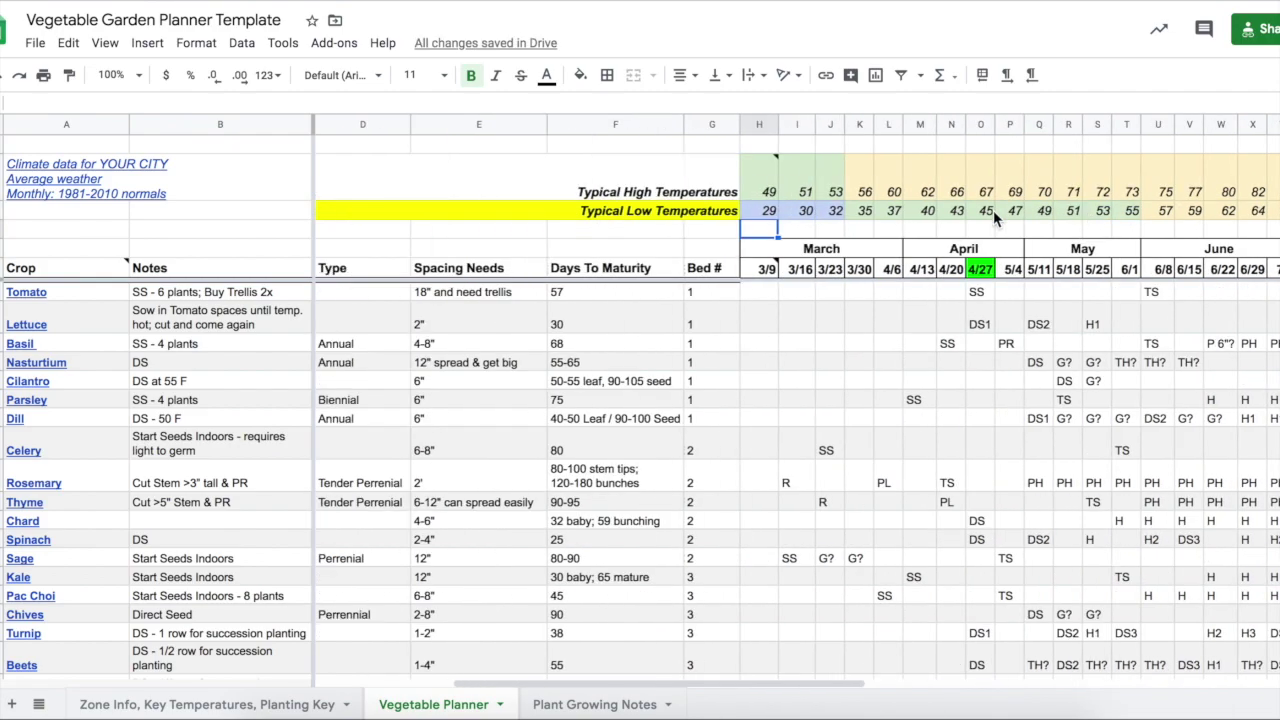
mouse_move(758, 268)
left_click(756, 271)
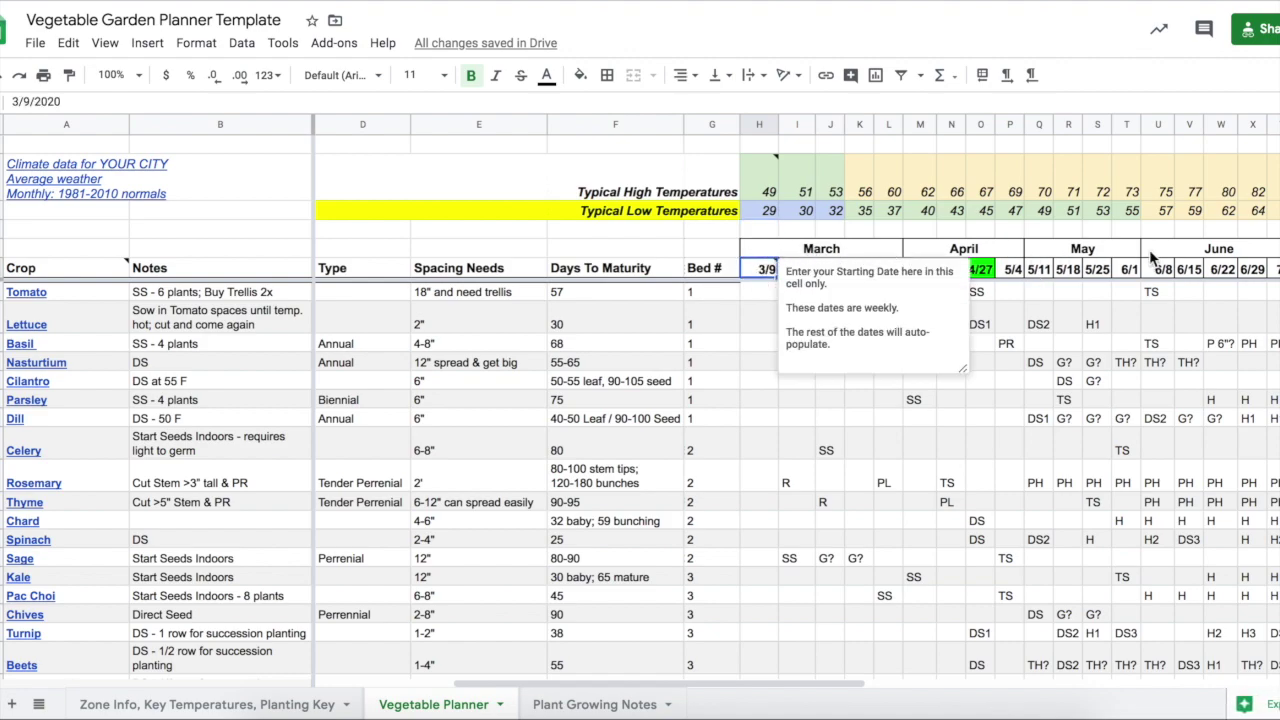
left_click(845, 248)
- Try 5/11 as the calendar's starting date and look over the weekly dates across all months
left_click(764, 272)
type("5/11")
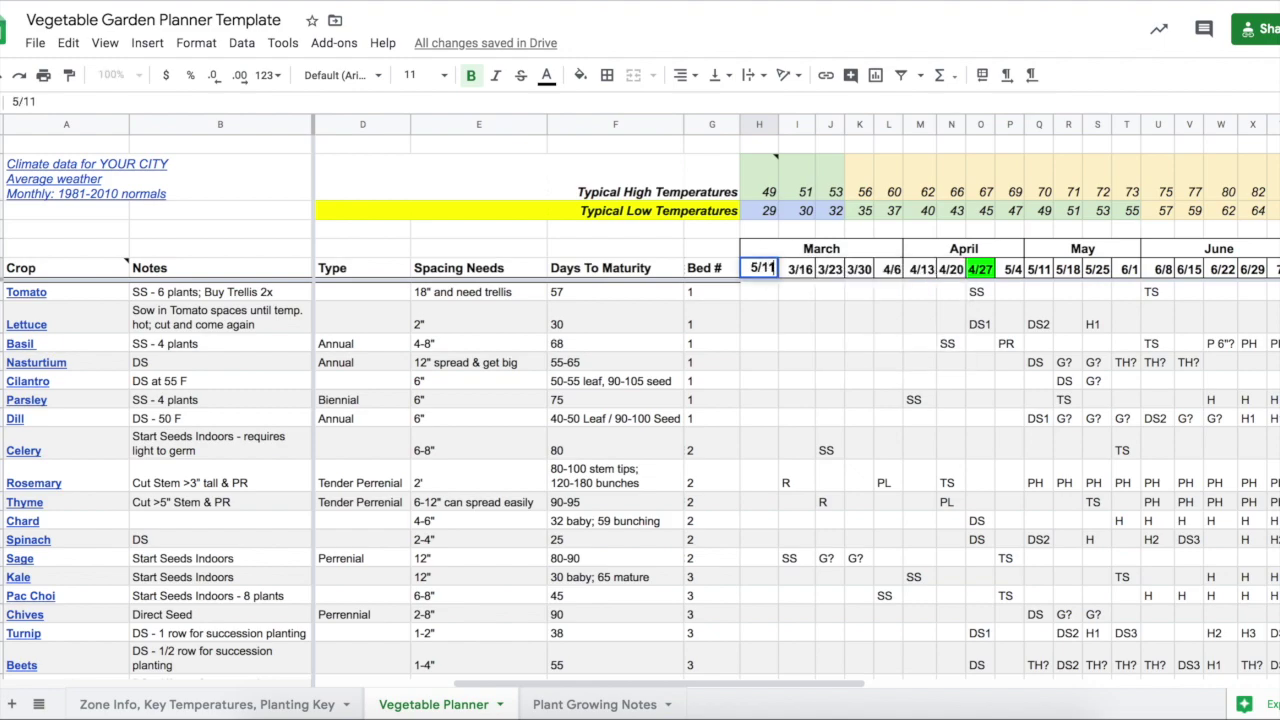
key("Return")
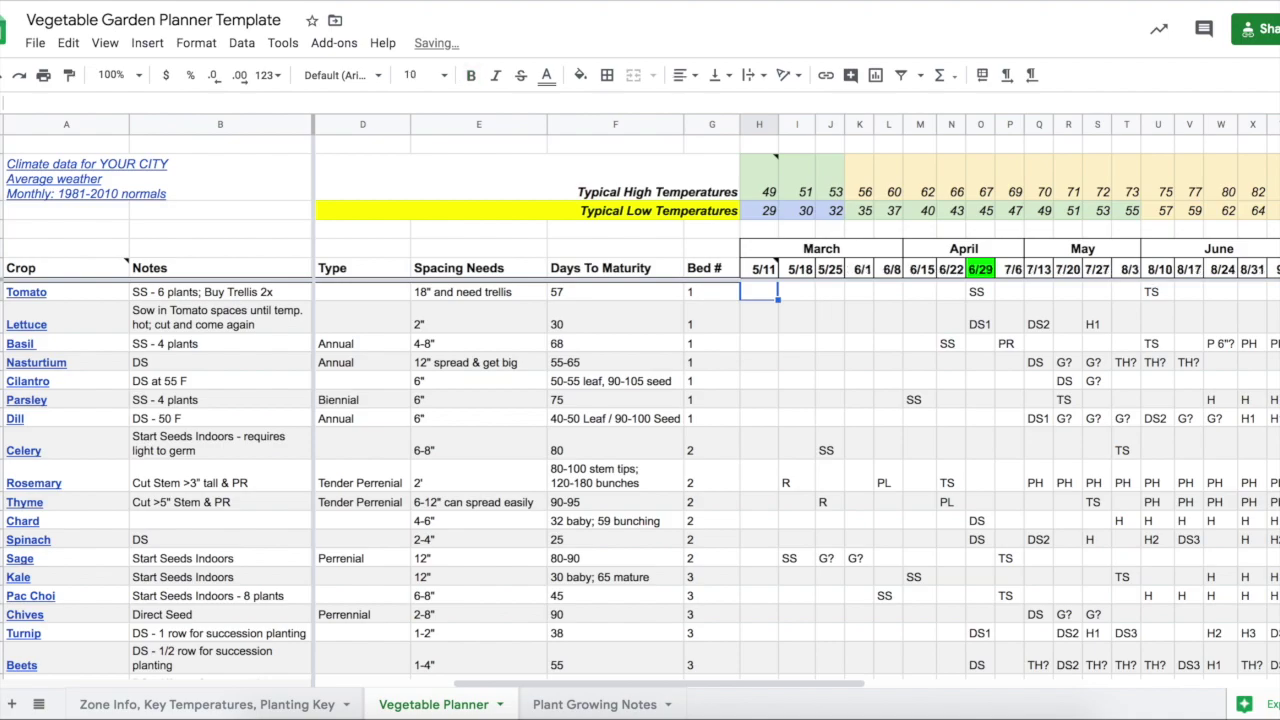
scroll(968, 278, "right", 10)
scroll(968, 278, "left", 10)
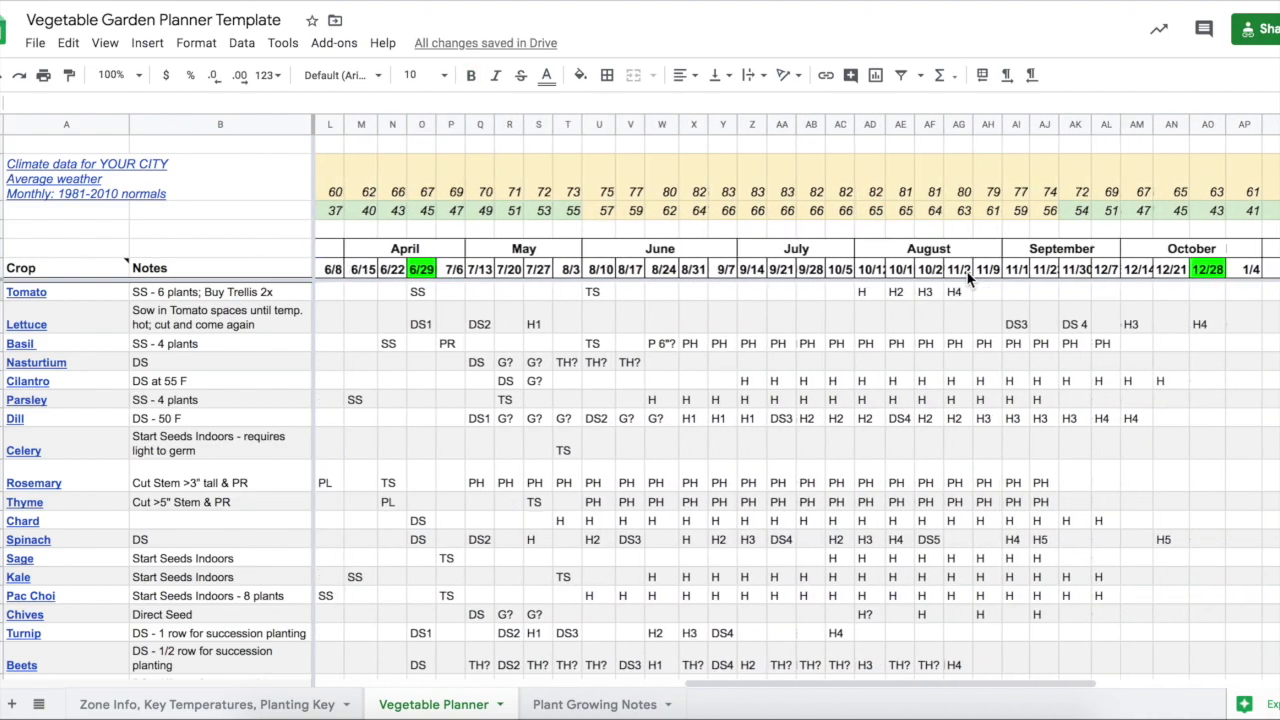
scroll(968, 278, "right", 3)
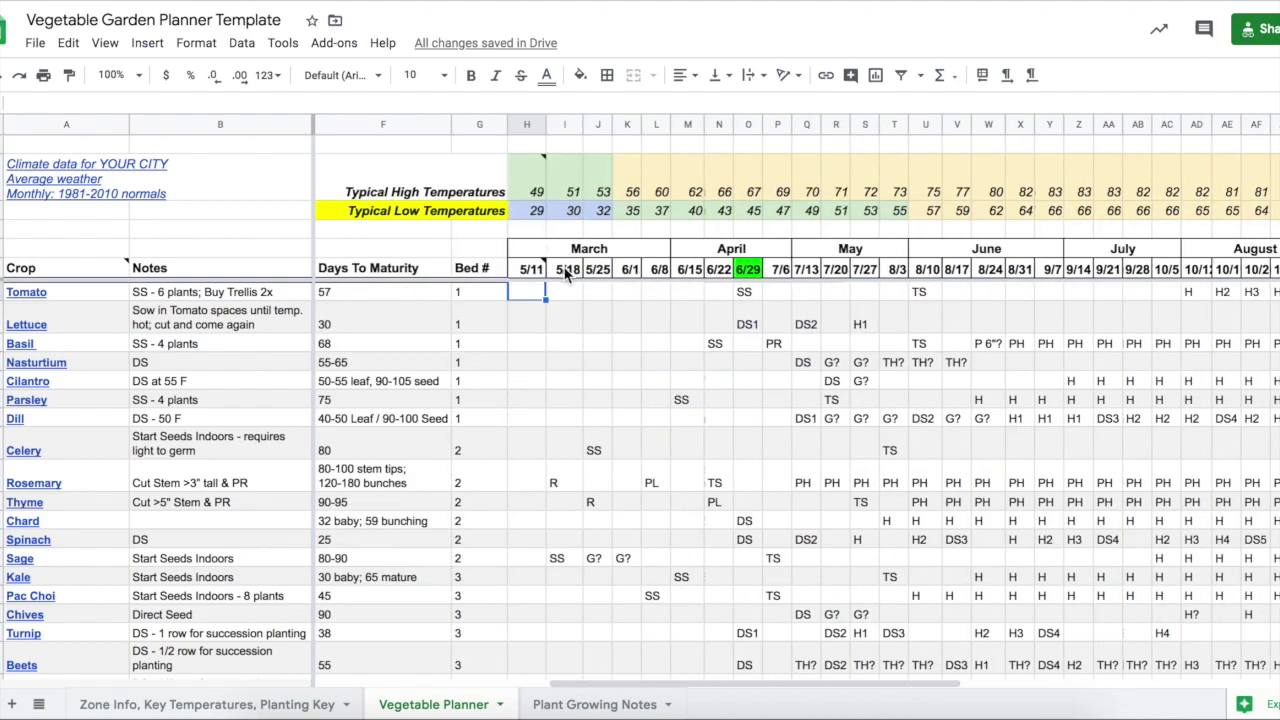
- Set the calendar's starting date to 3/9
left_click(527, 268)
type("3/9")
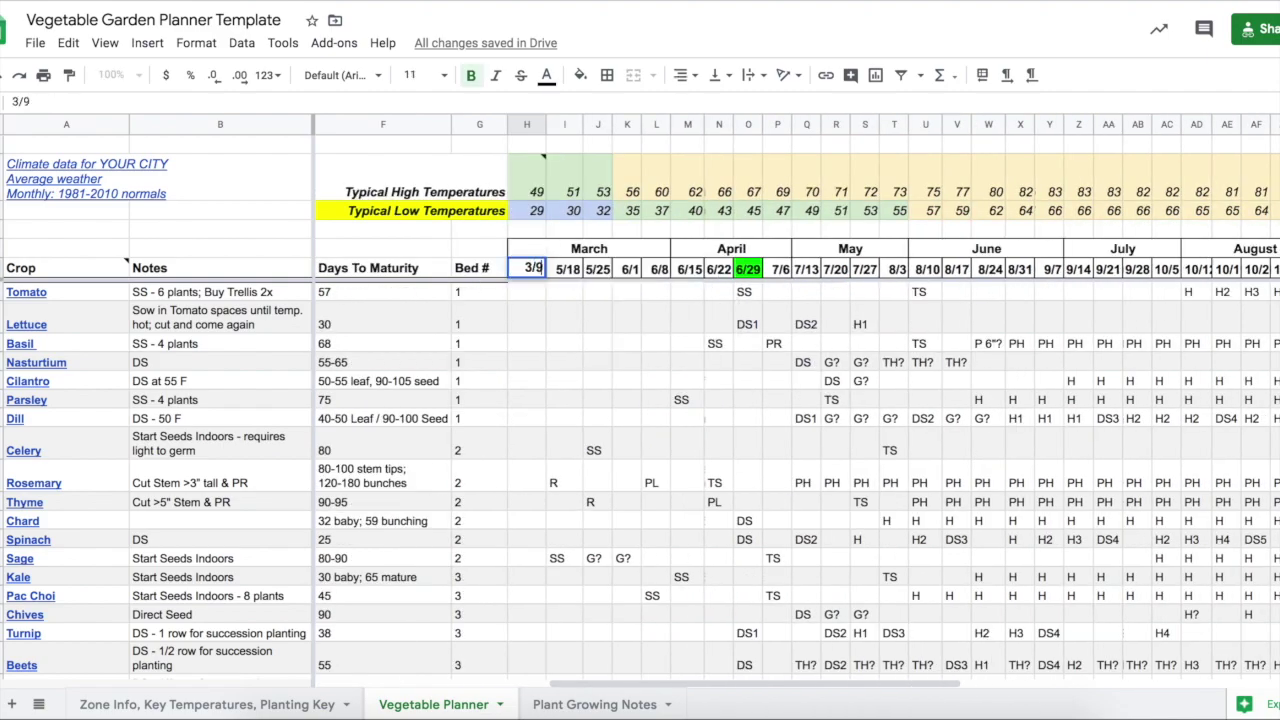
key("Return")
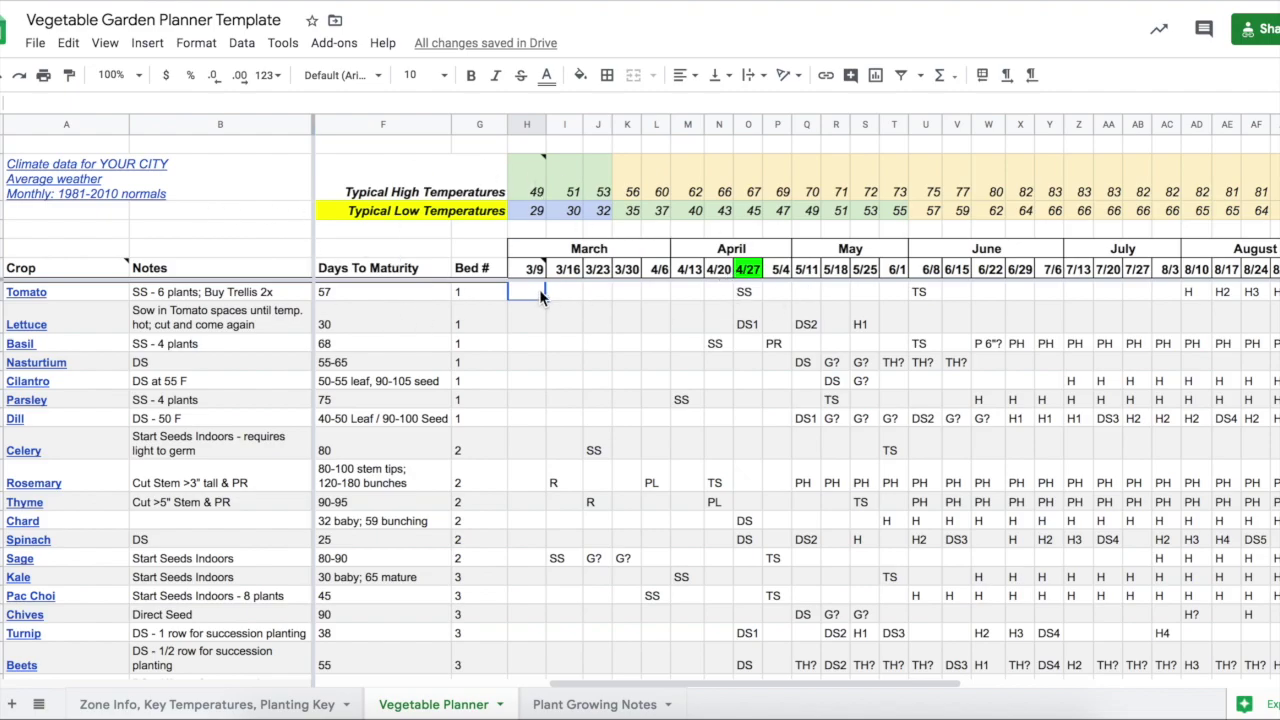
- Look over the linked crop names in the Crop column and the lettuce entry in the Notes column
scroll(540, 290, "left", 5)
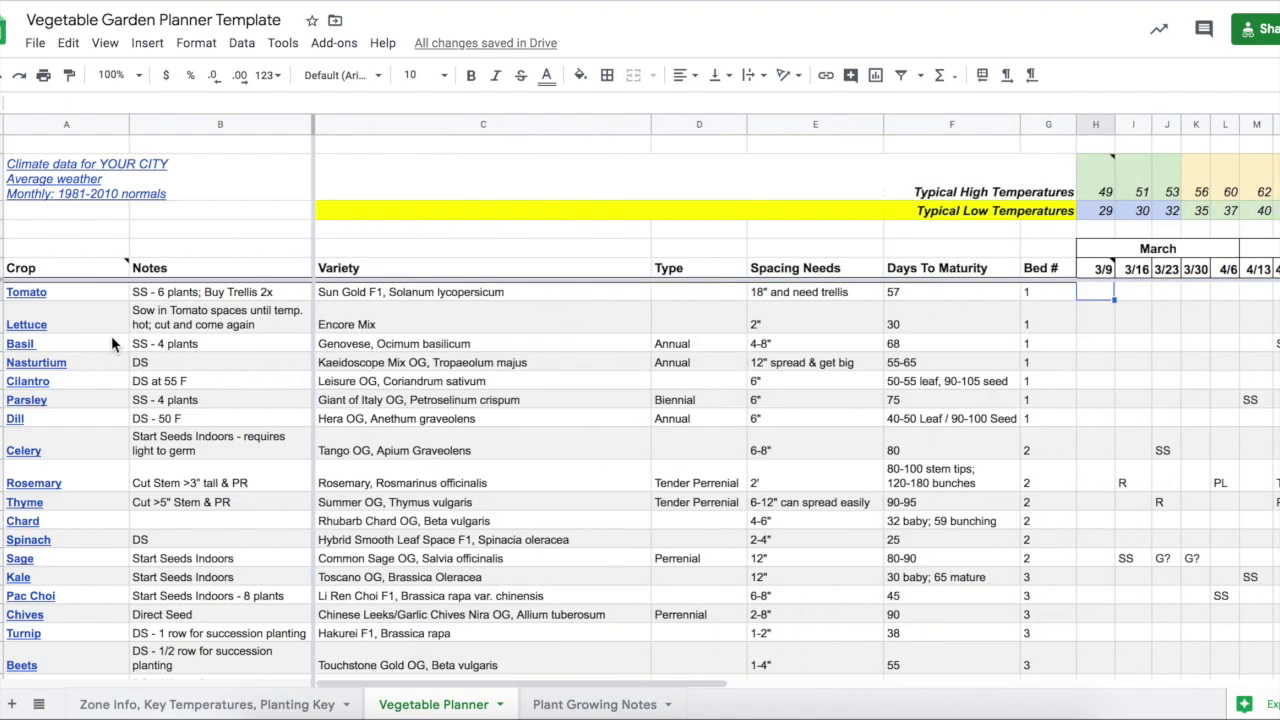
mouse_move(70, 290)
left_click_drag(73, 296, 74, 594)
left_click(188, 322)
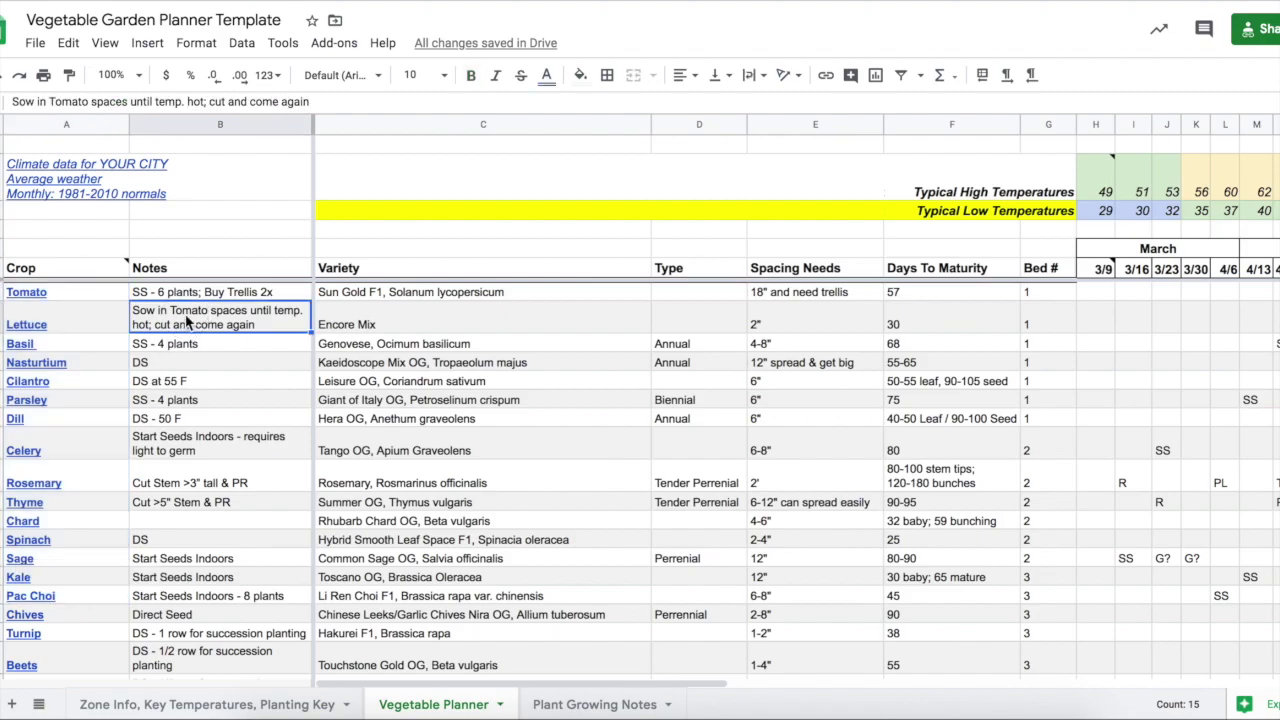
scroll(78, 438, "down", 3)
scroll(78, 438, "up", 3)
- Follow the Tomato crop link to the Plant Growing Notes sheet and read its first growing note
left_click(38, 298)
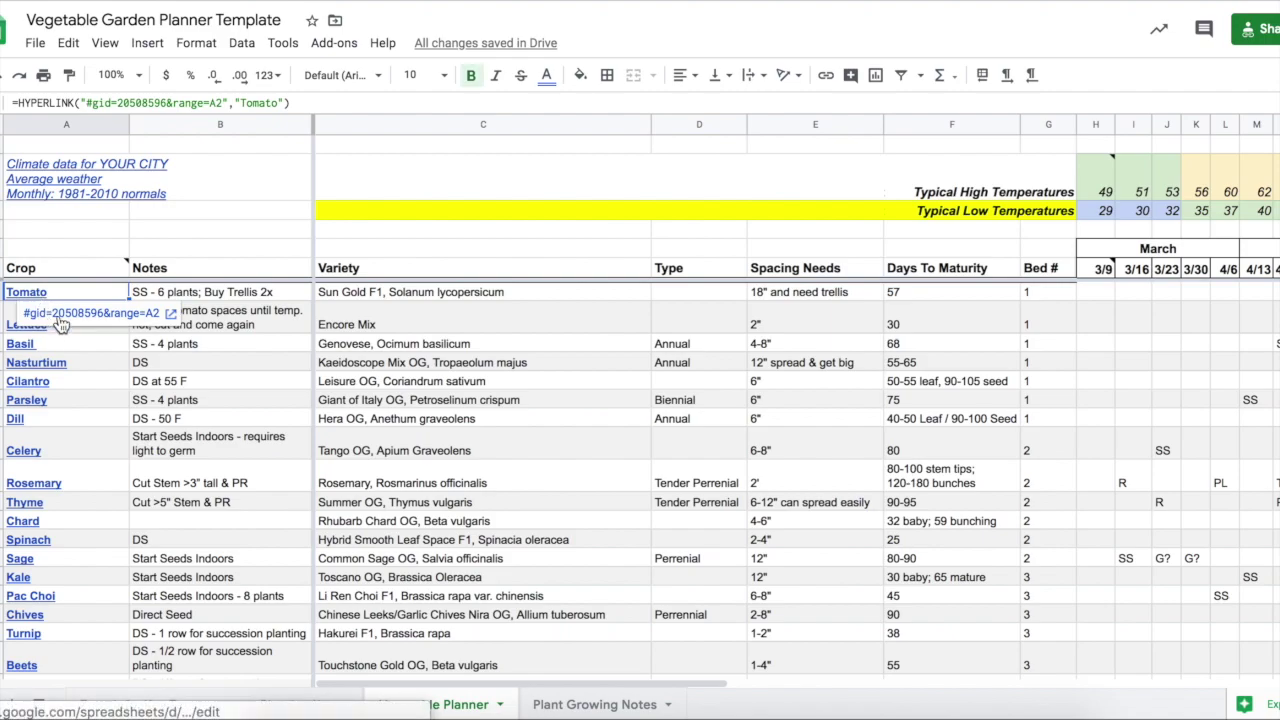
left_click(58, 316)
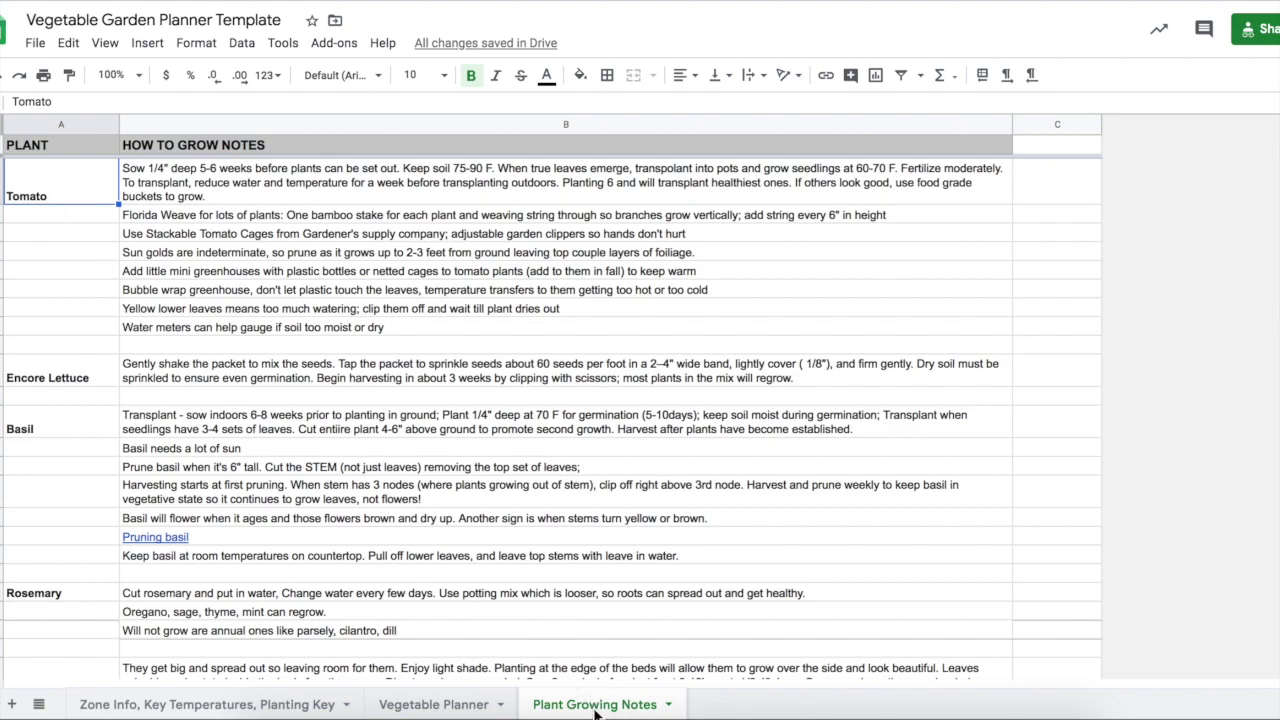
left_click(156, 186)
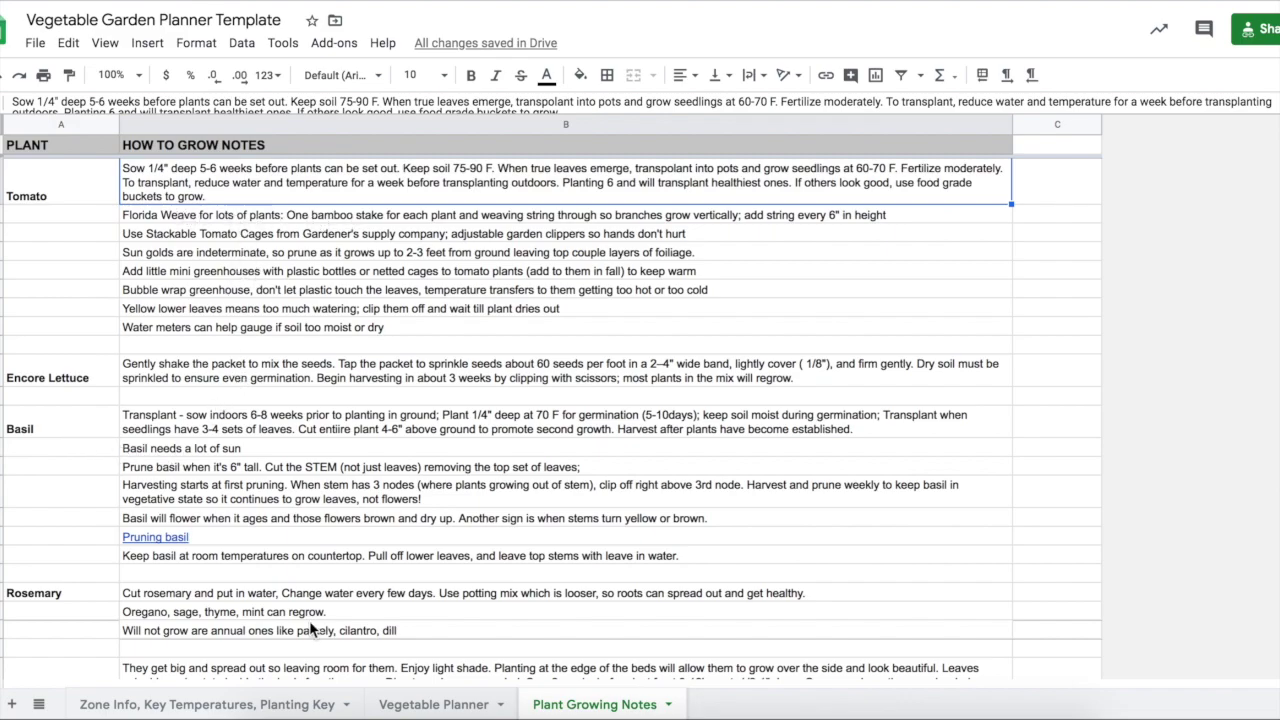
- Return to the Vegetable Planner sheet, follow the Rosemary crop link and highlight all four rosemary growing notes
left_click(452, 704)
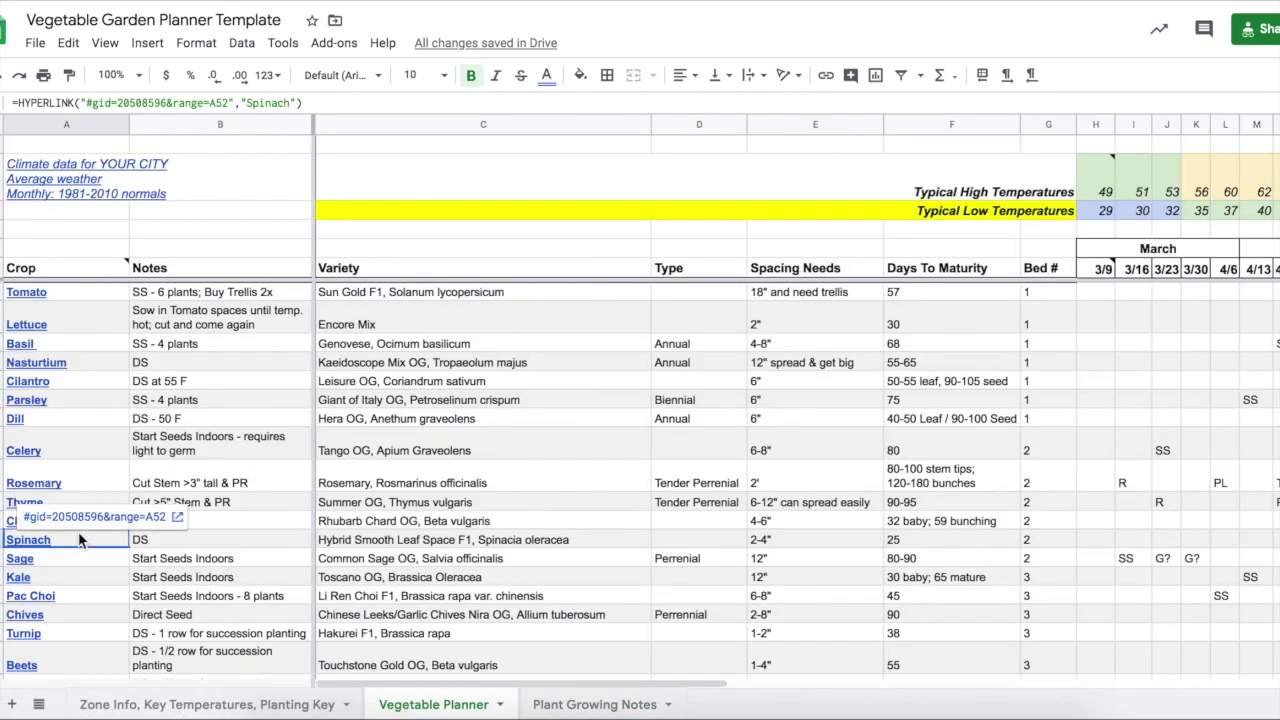
left_click(40, 485)
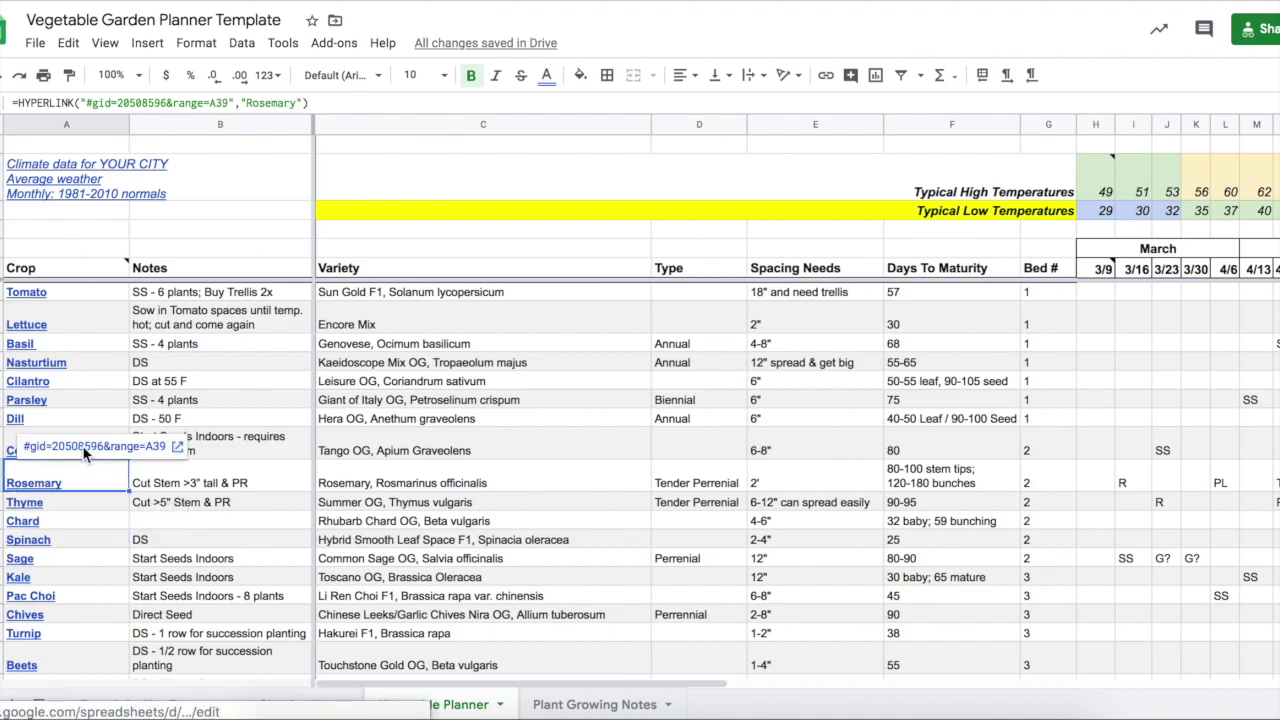
left_click(82, 446)
left_click(115, 313)
left_click_drag(136, 312, 277, 446)
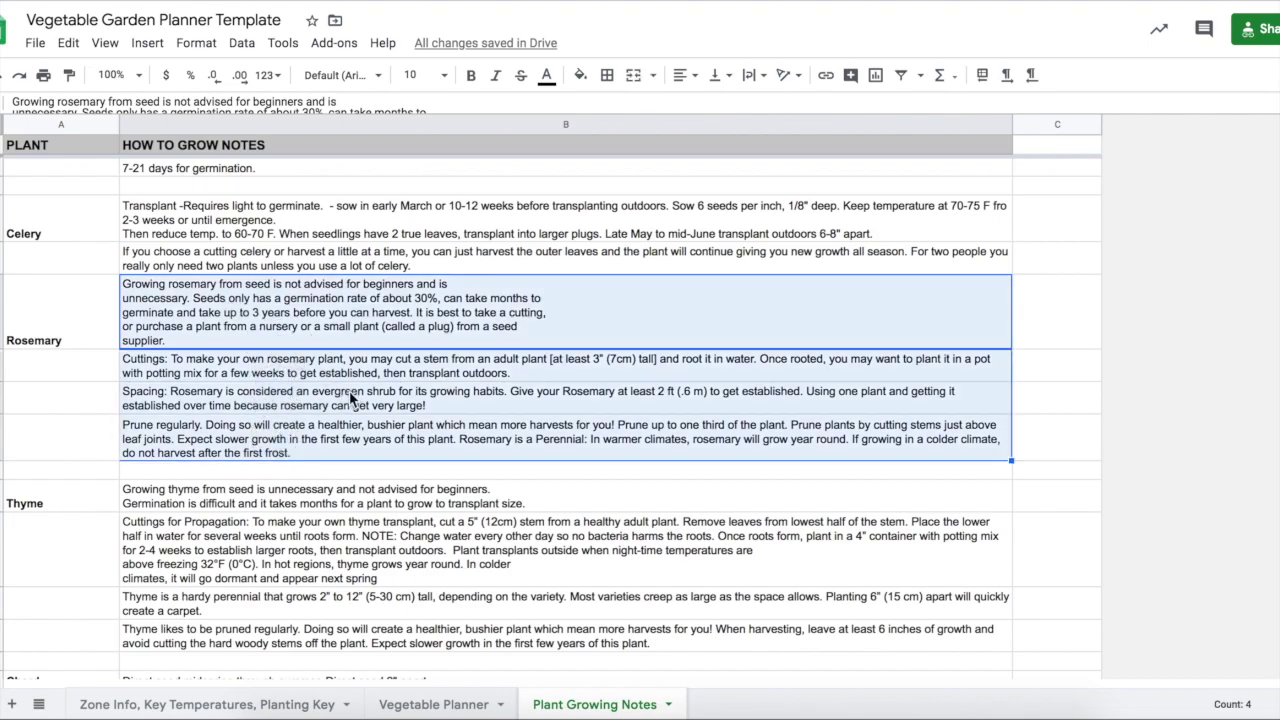
- Return to the Vegetable Planner sheet and examine the basil note and the tomato row's crop link, notes and variety
left_click(420, 705)
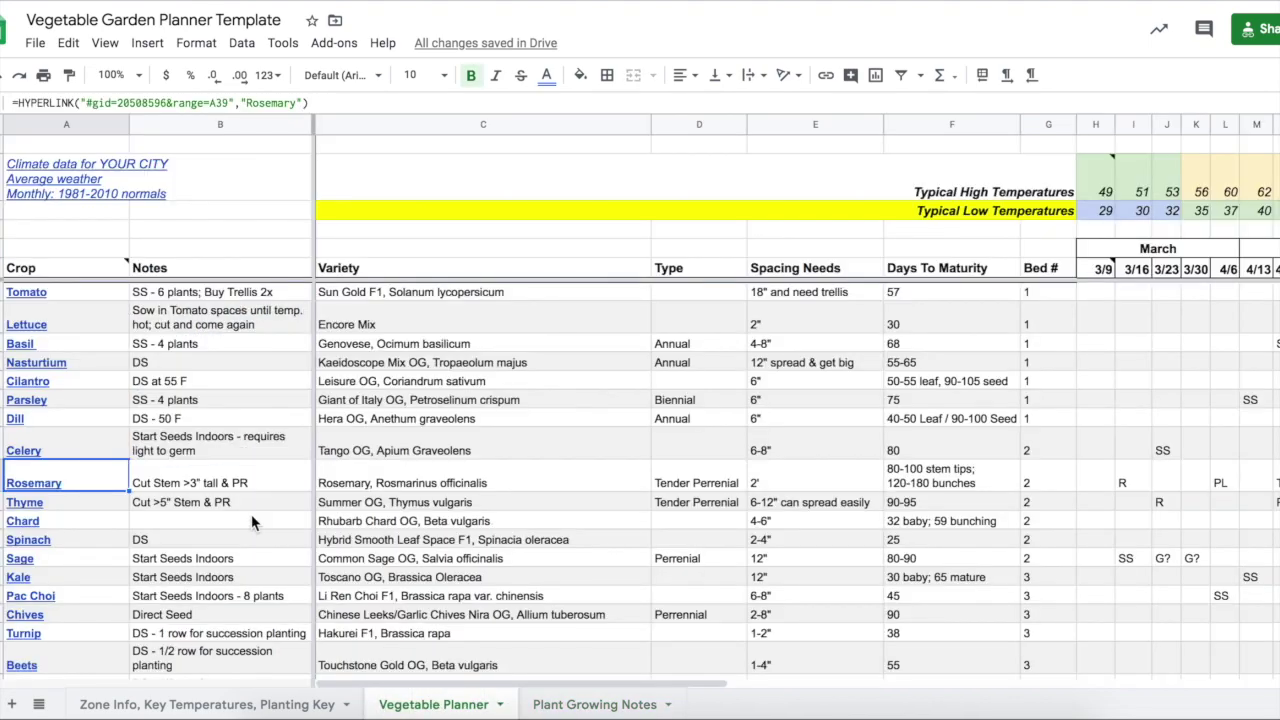
left_click(204, 350)
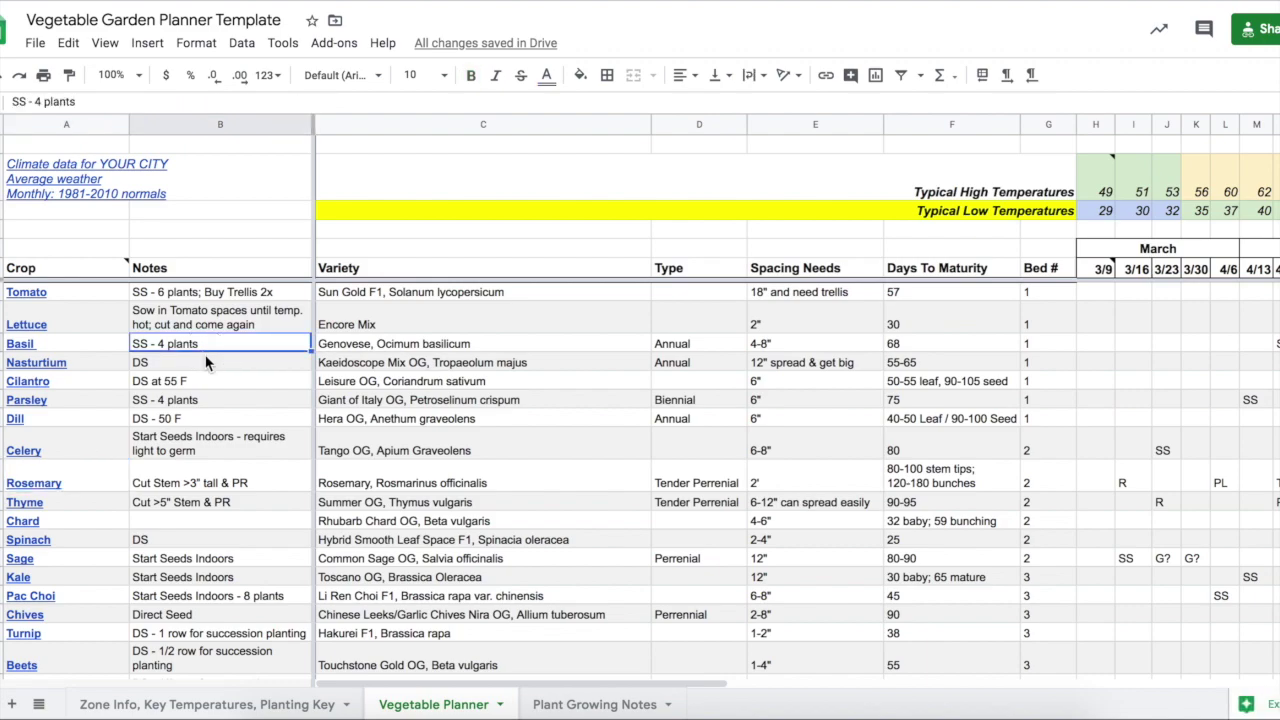
left_click(89, 293)
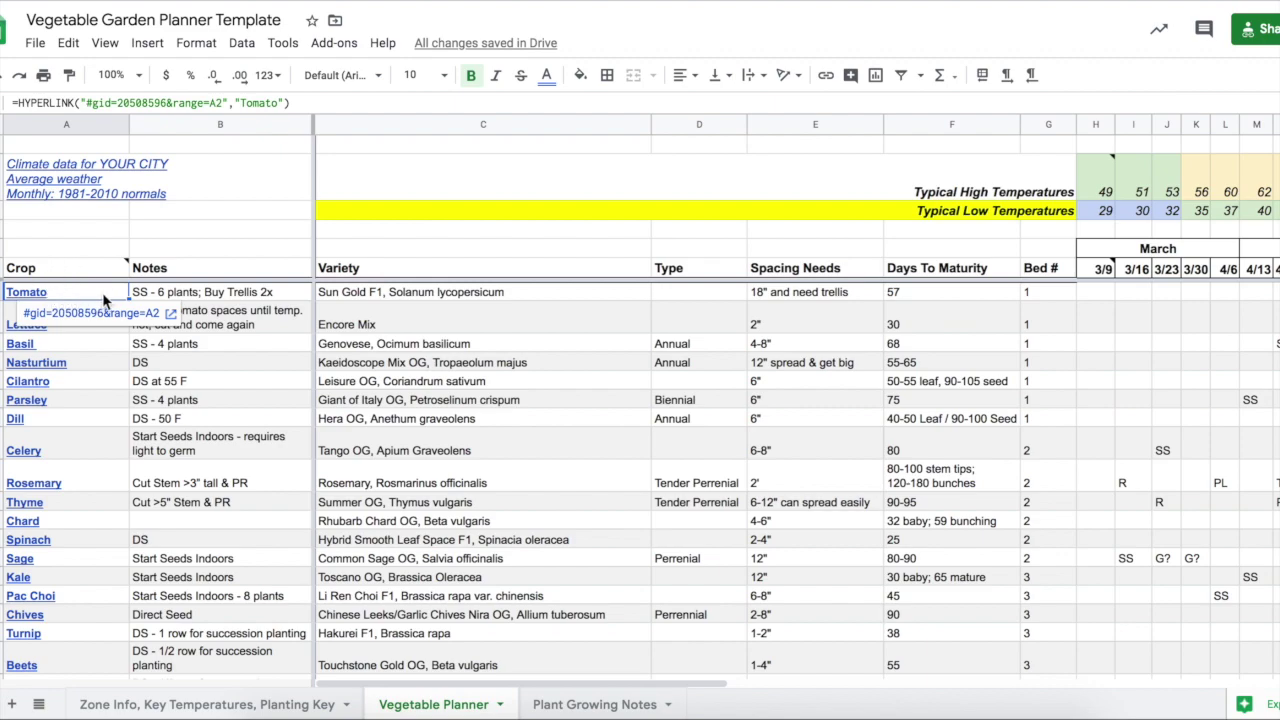
left_click(165, 298)
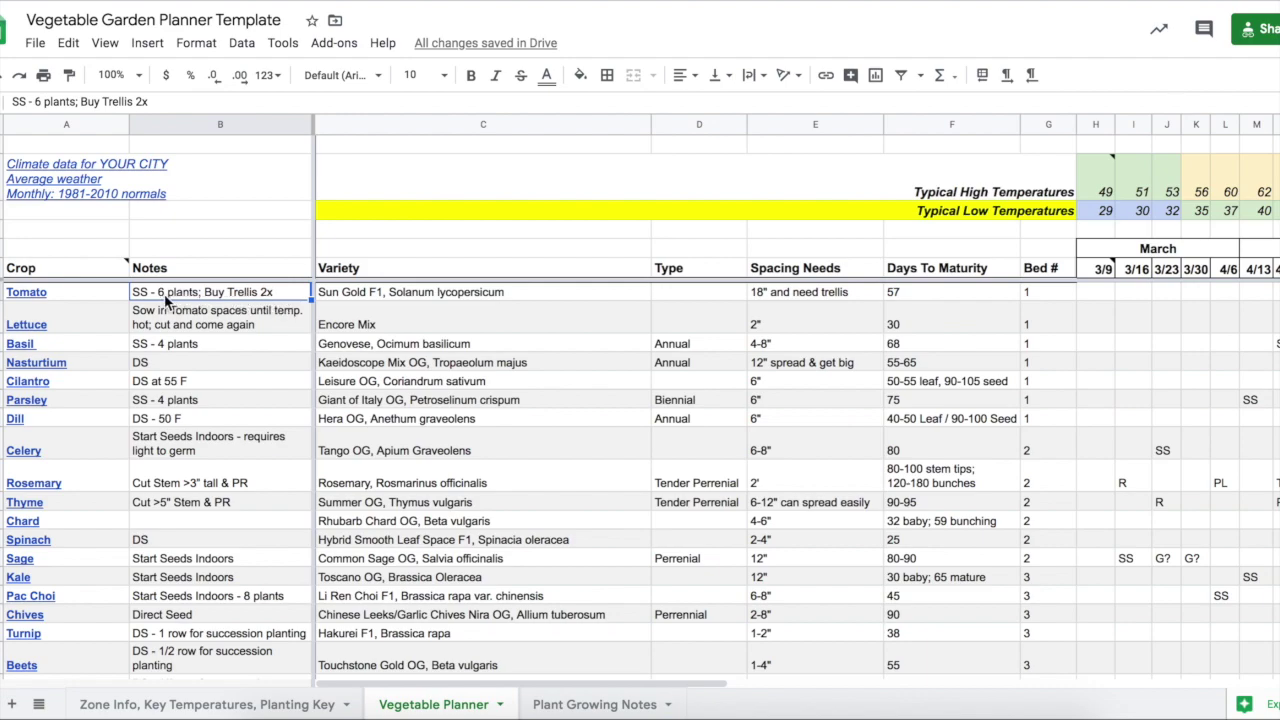
left_click(354, 290)
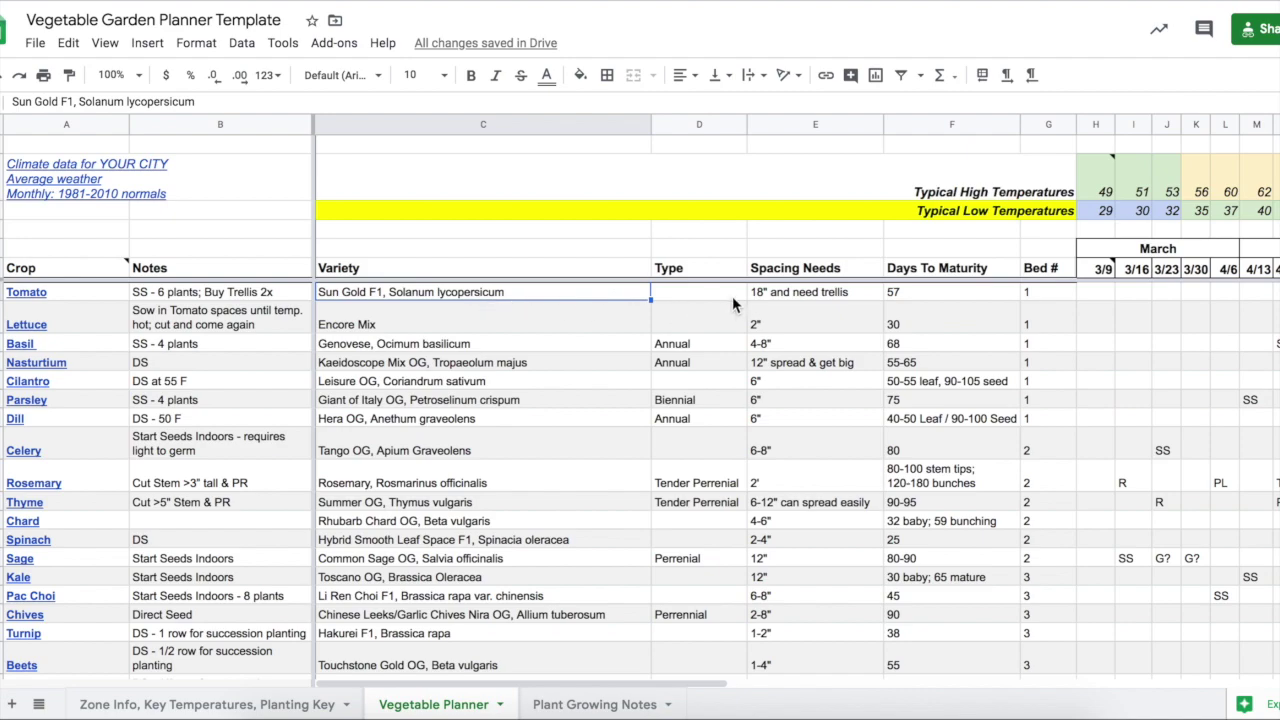
- Examine the tomato row's spacing needs, days to maturity and bed number
left_click(788, 292)
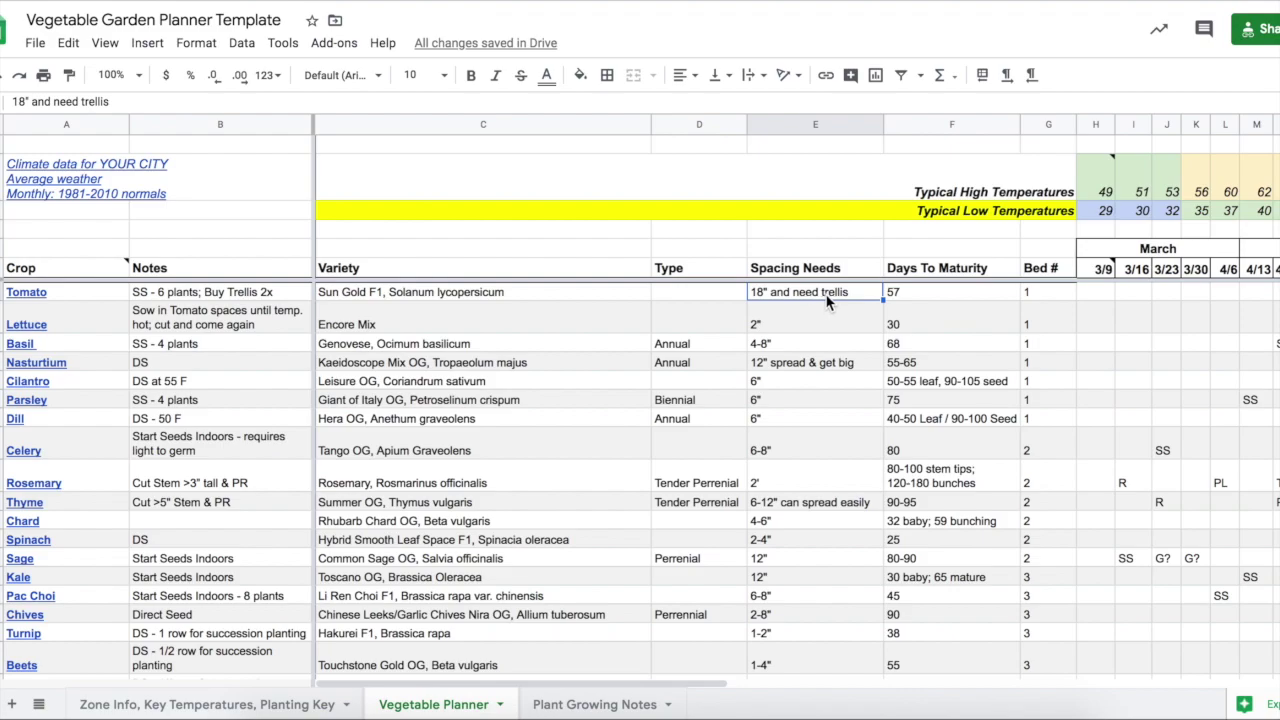
left_click(940, 295)
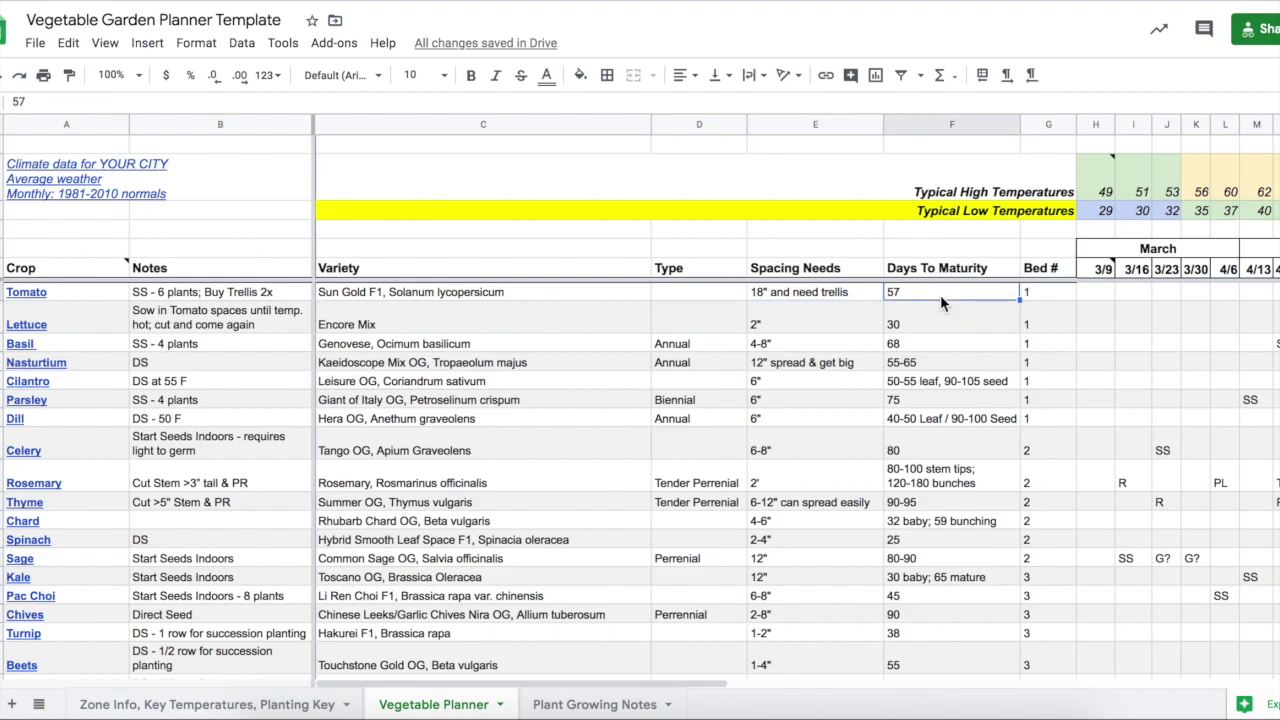
left_click(1047, 295)
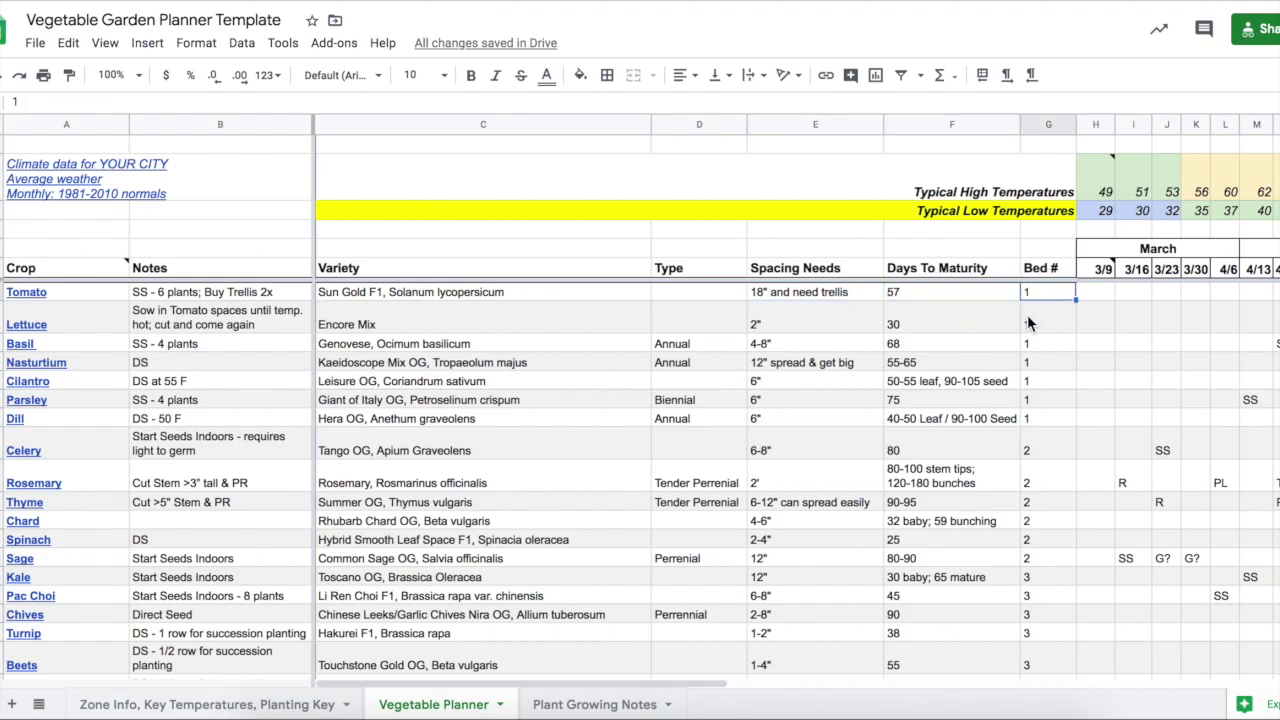
- Dismiss the Microsoft AutoUpdate window and examine the tomato row's planting entries for 4/27 and 6/8
scroll(1030, 322, "right", 2)
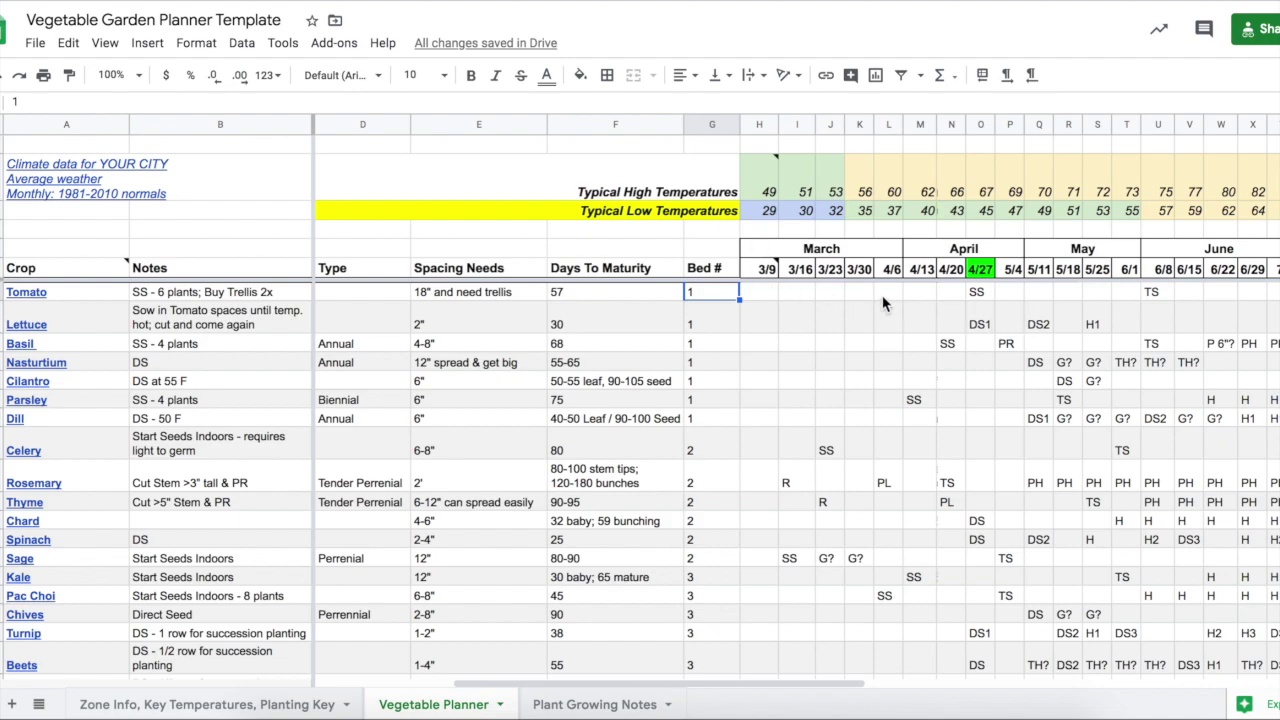
left_click(976, 291)
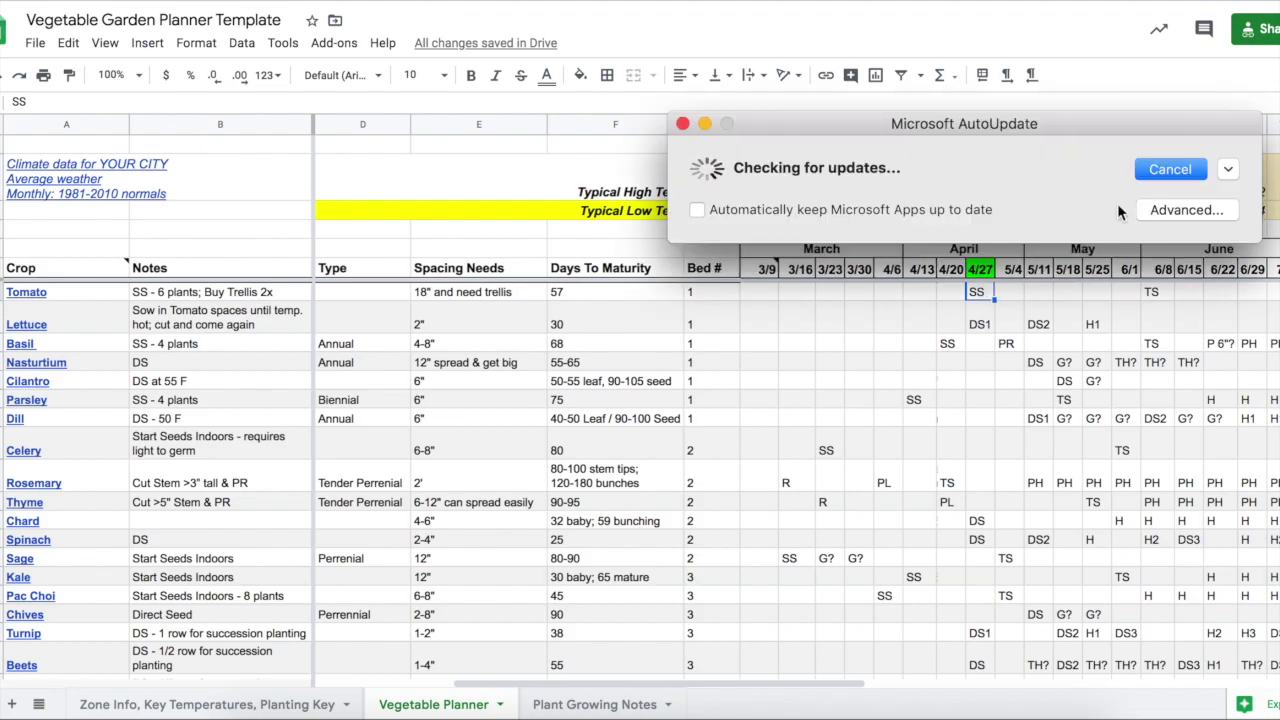
left_click(682, 123)
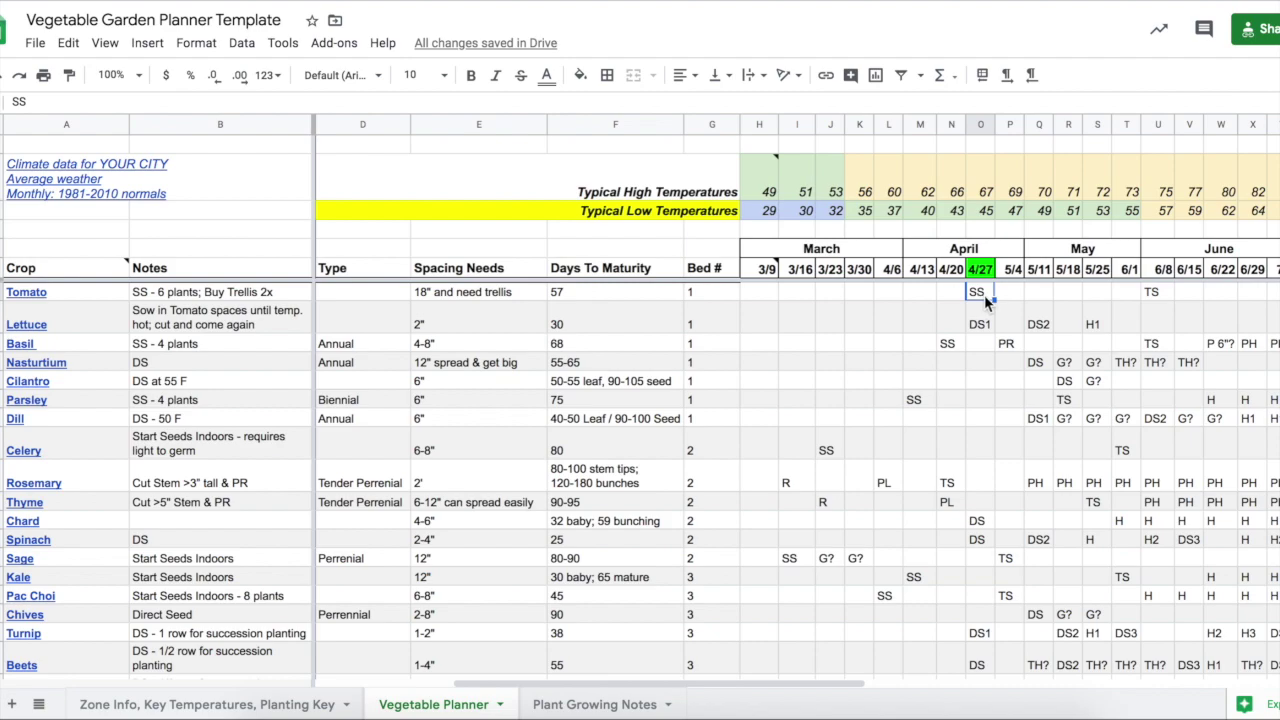
left_click_drag(1005, 300, 1125, 302)
key("Right")
key("Right")
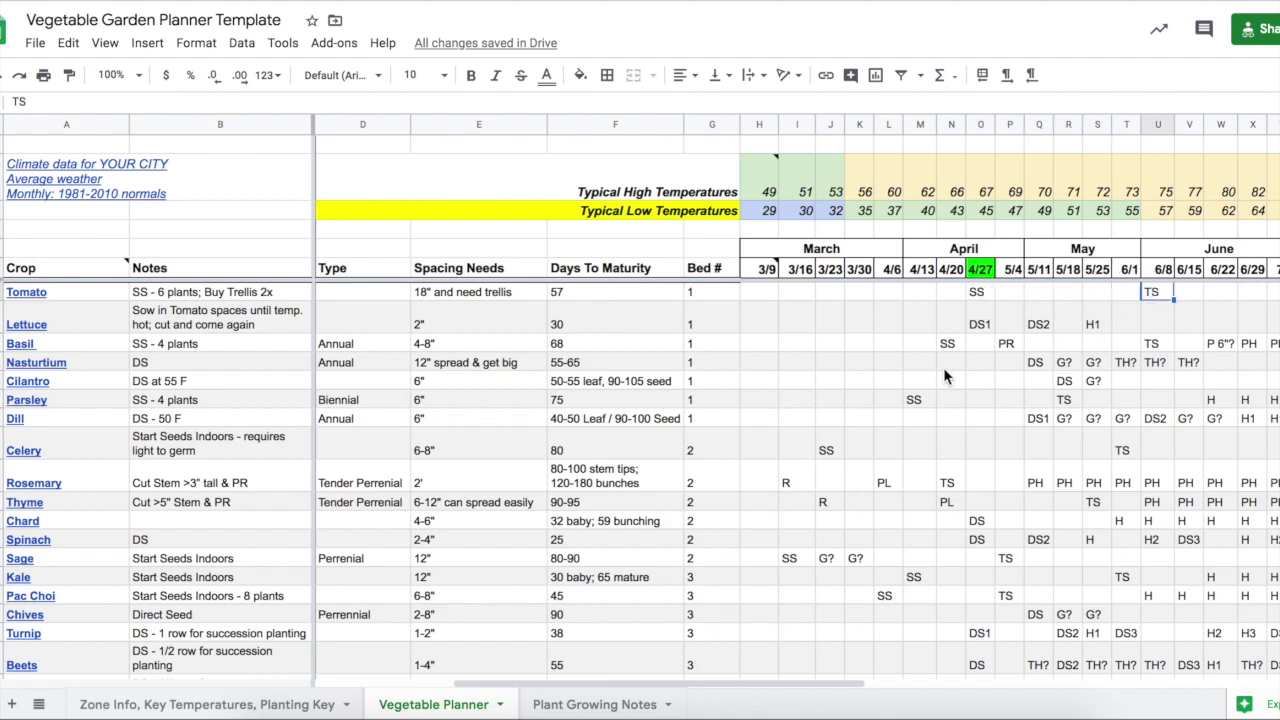
- Step through the tomato row's weeks from the 6/8 transplant entry to the first harvest entry on 8/10
scroll(943, 367, "right", 1)
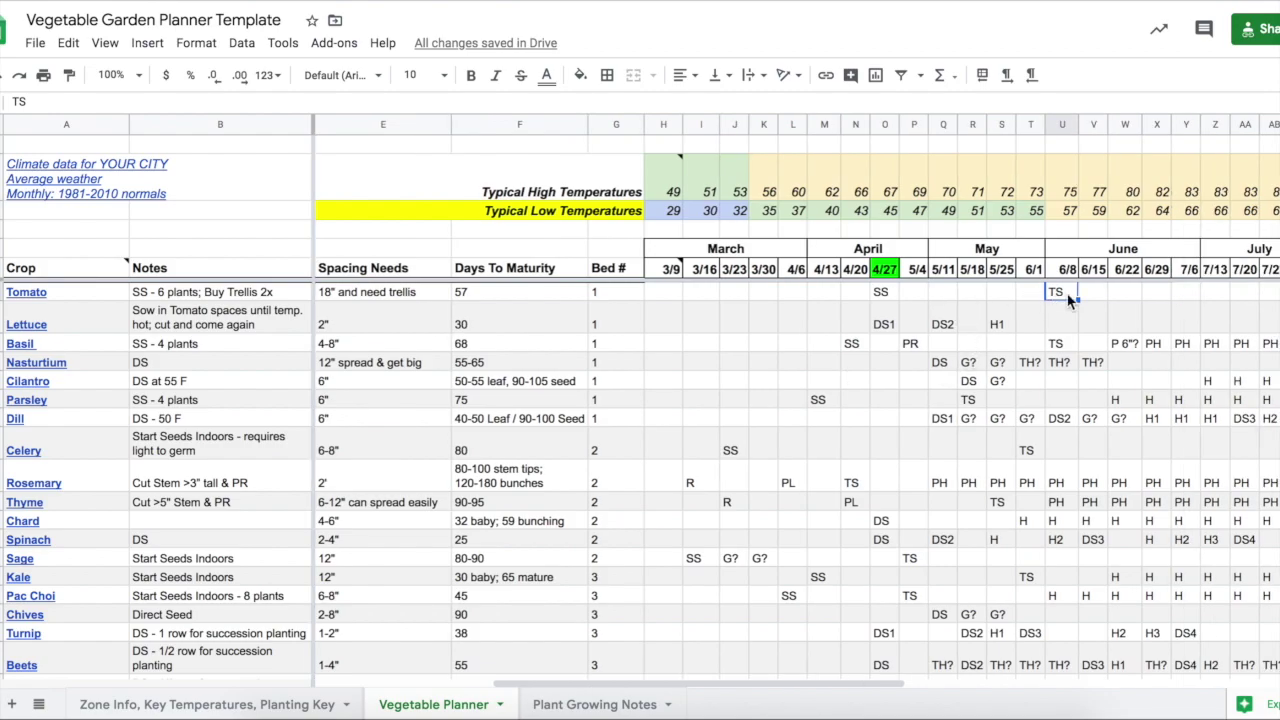
scroll(1068, 300, "right", 2)
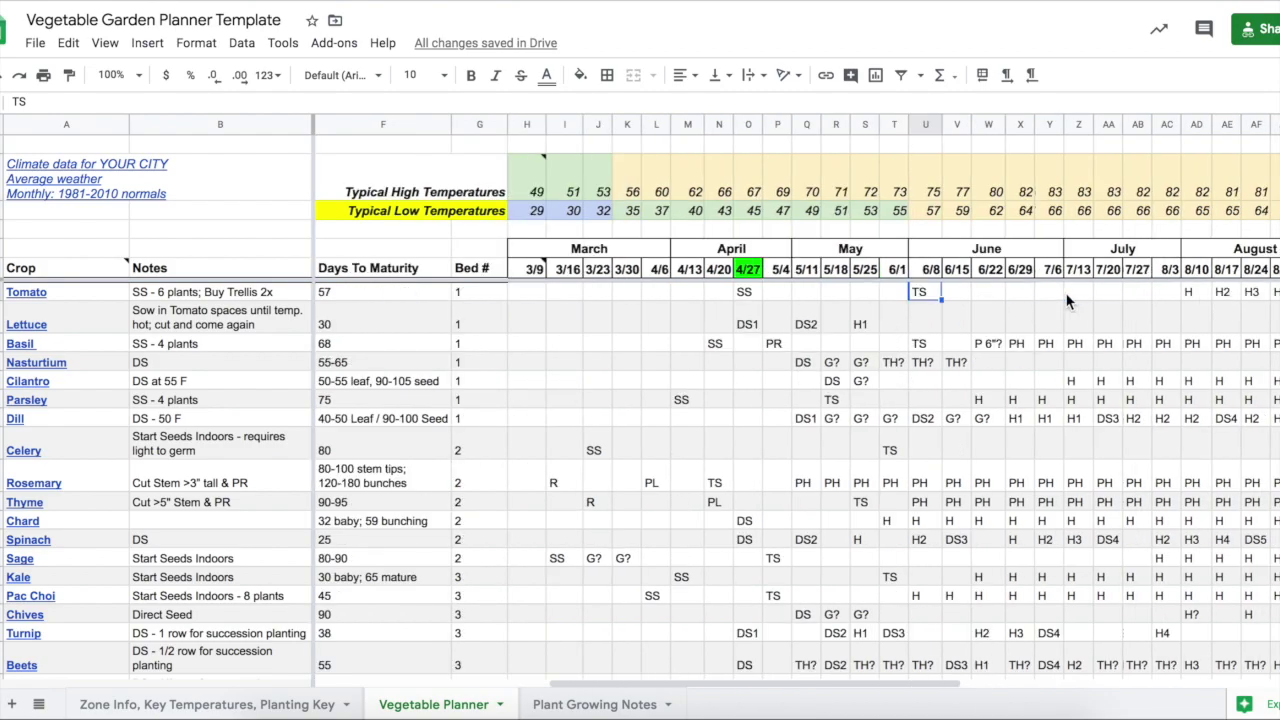
left_click(955, 294)
key("Right")
key("Right")
key("Right")
key("Right")
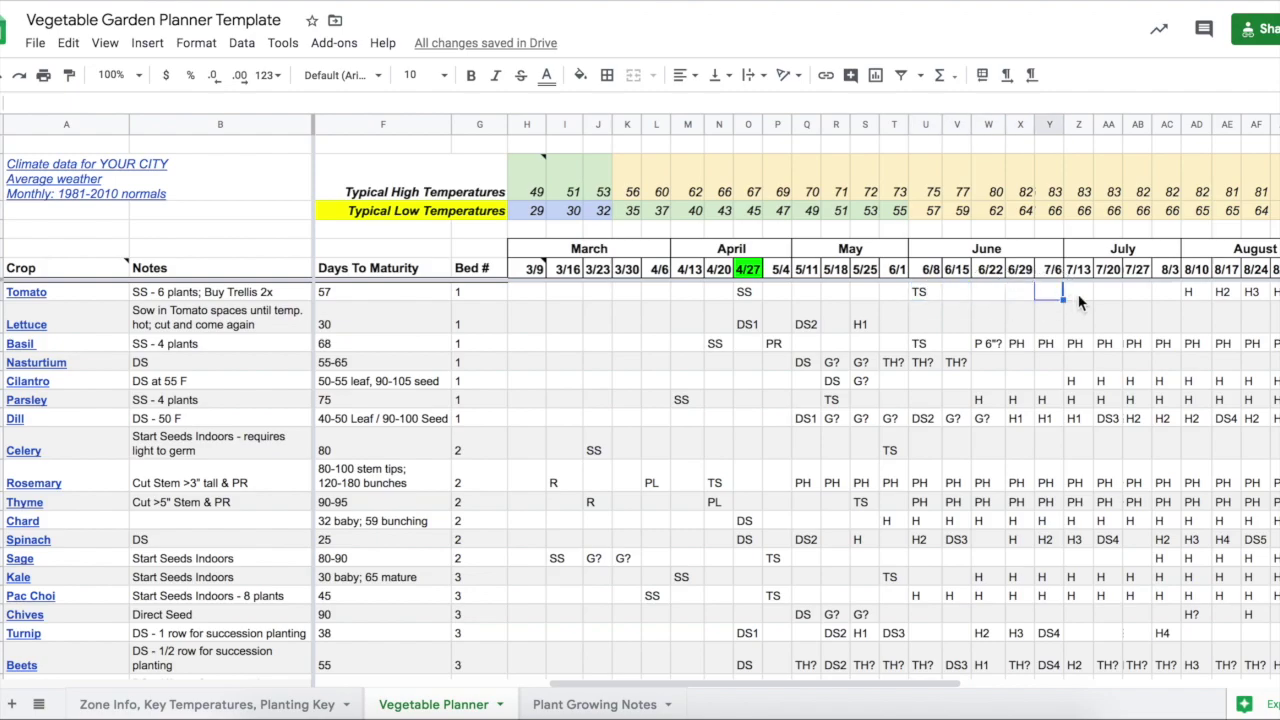
key("Right")
key("Right")
key("Right")
key("Right")
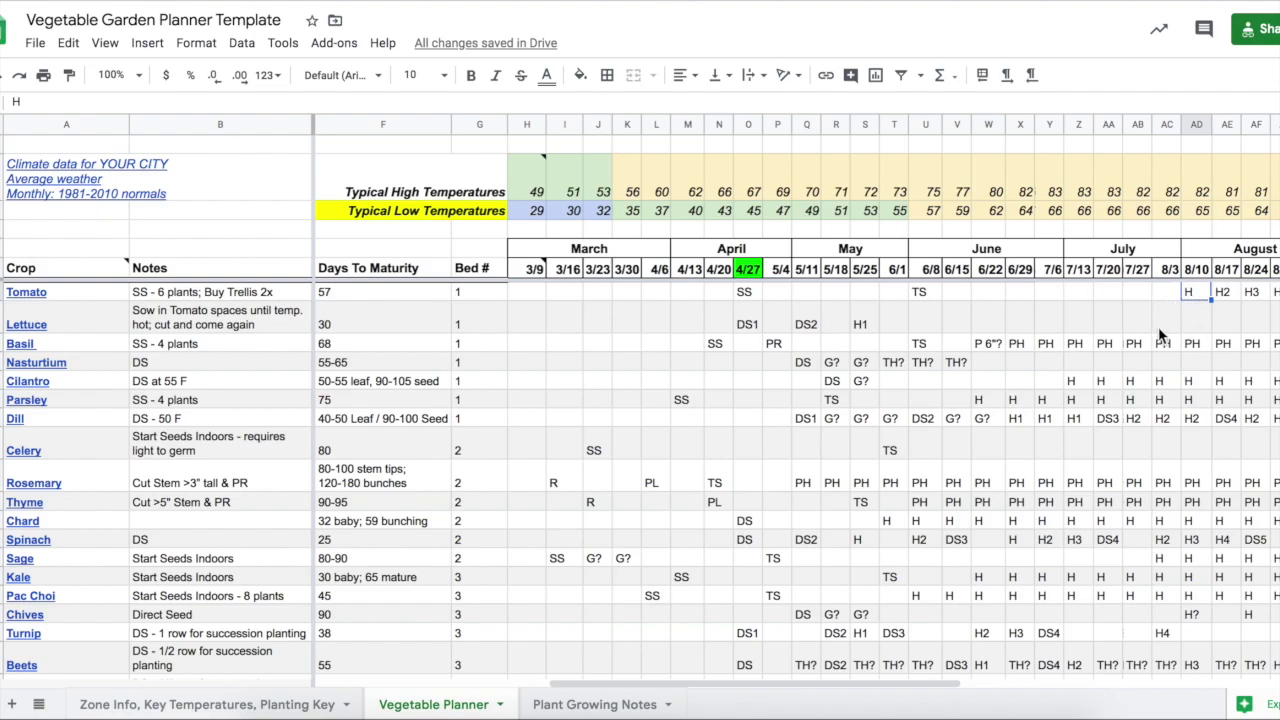
- Review the tomato row's remaining August harvest entries and its weeks from 9/7 through 10/26
scroll(1160, 335, "right", 5)
left_click(955, 291)
left_click(987, 291)
left_click(1012, 291)
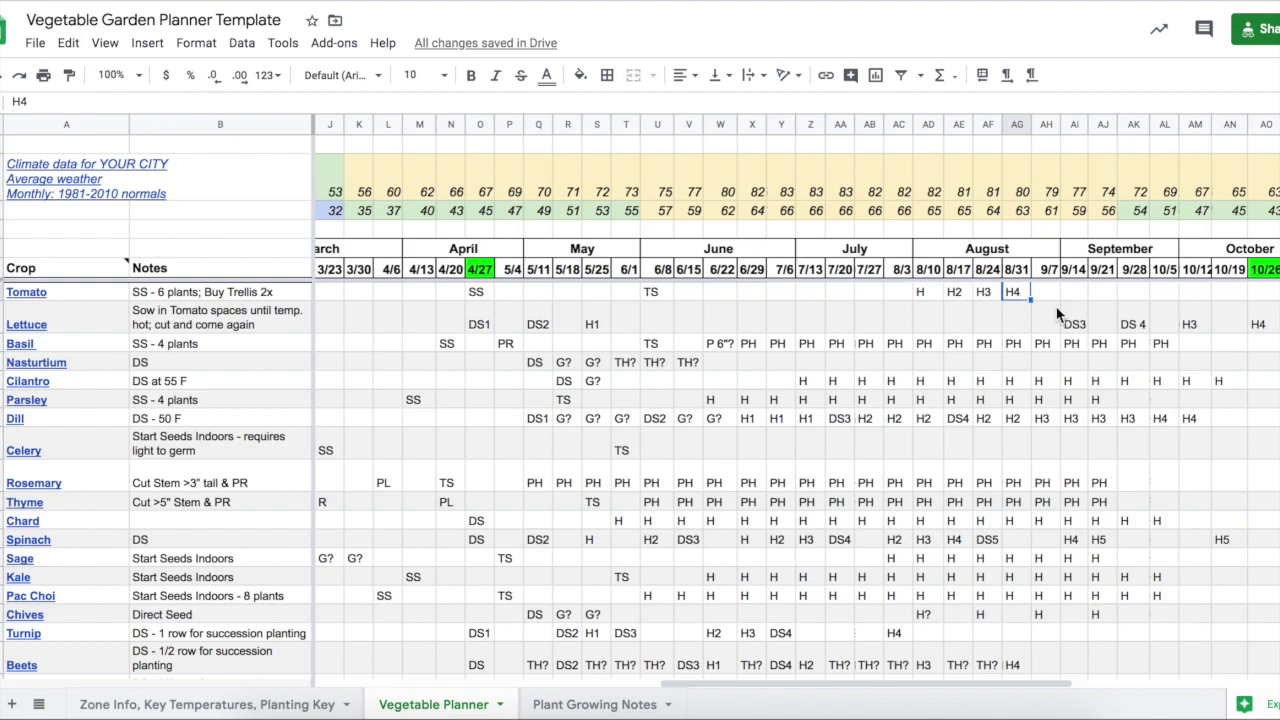
scroll(1110, 292, "right", 1)
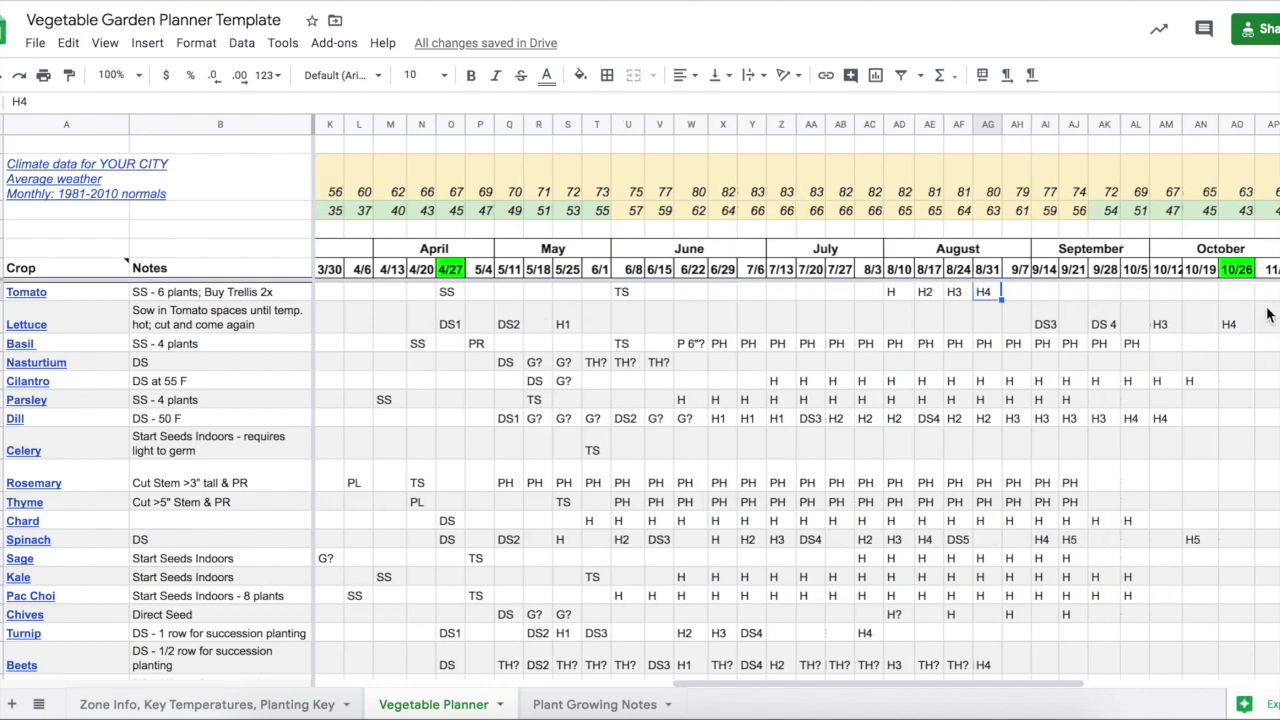
left_click(1017, 289)
left_click(1200, 293)
left_click(1243, 296)
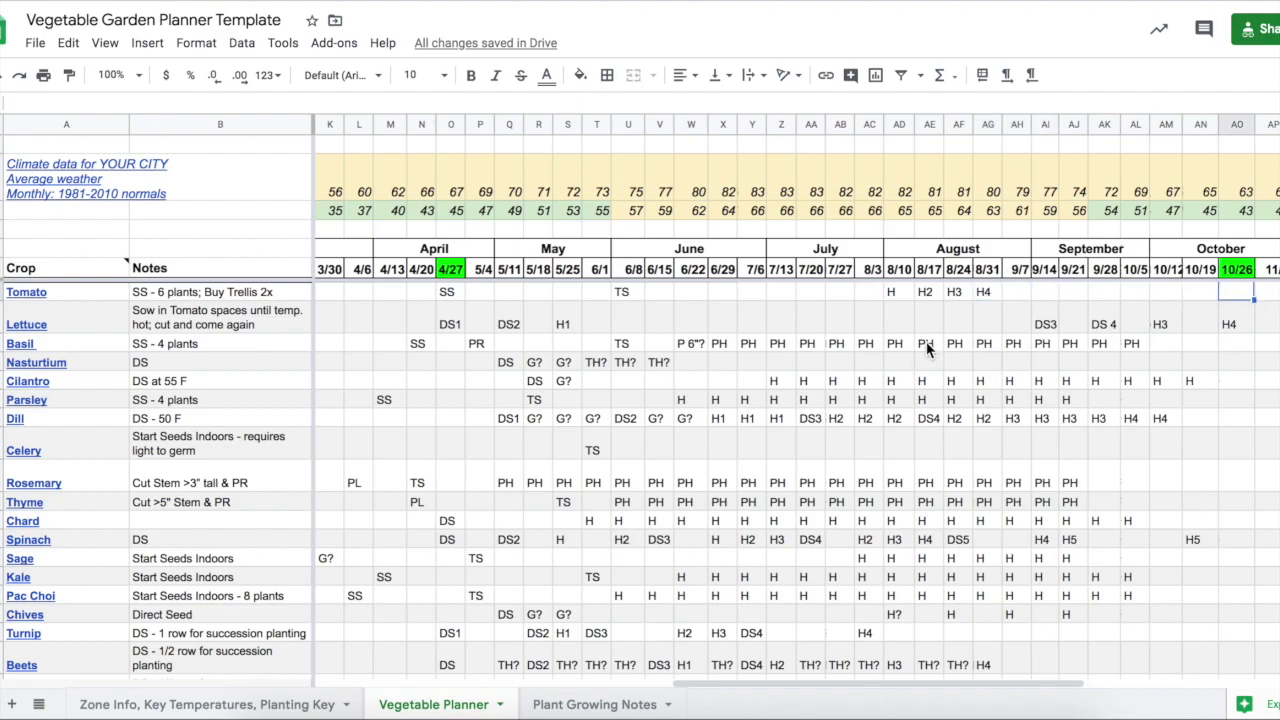
- Compare the bed numbers assigned to the tomato and lettuce rows
scroll(926, 345, "left", 1)
scroll(926, 345, "left", 5)
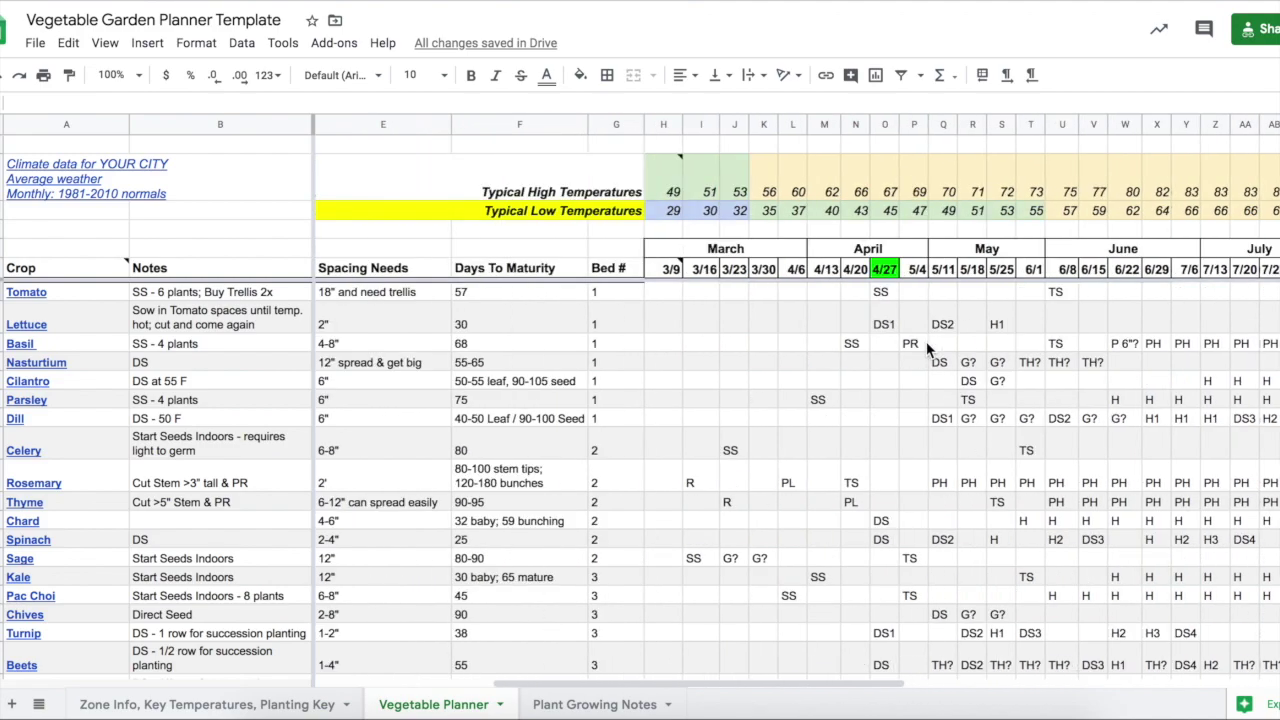
left_click(600, 291)
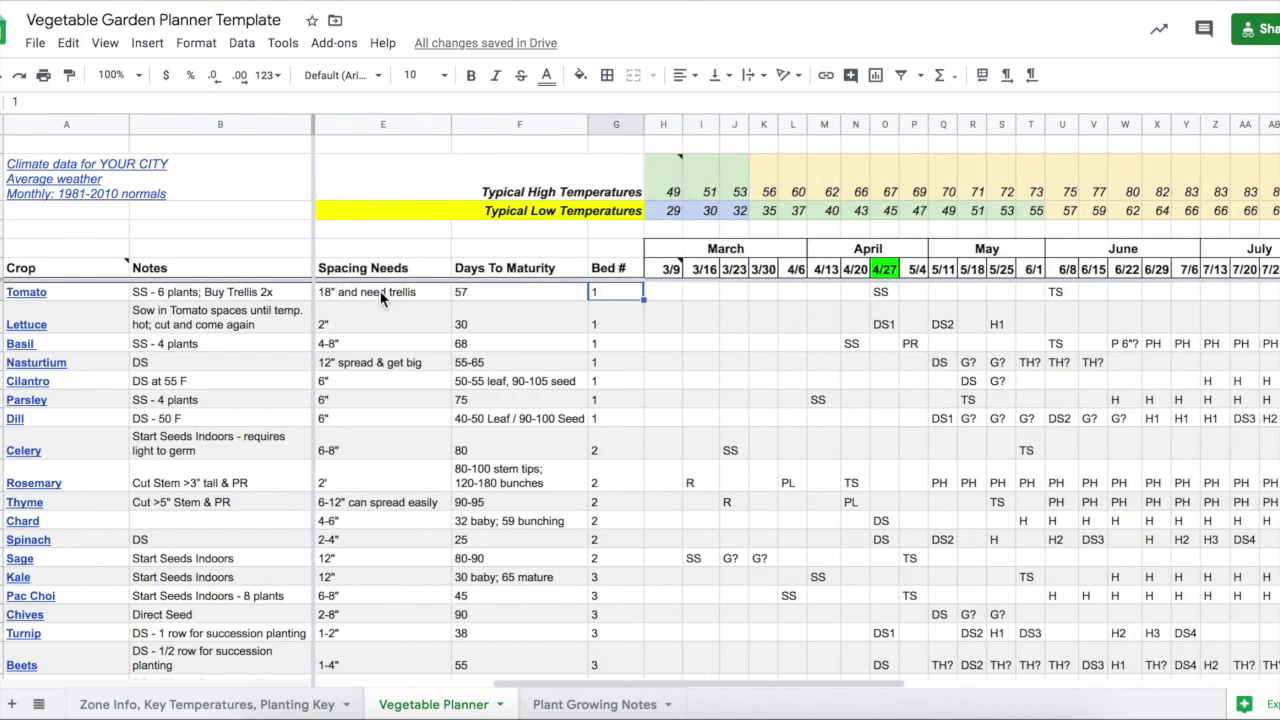
left_click(620, 322)
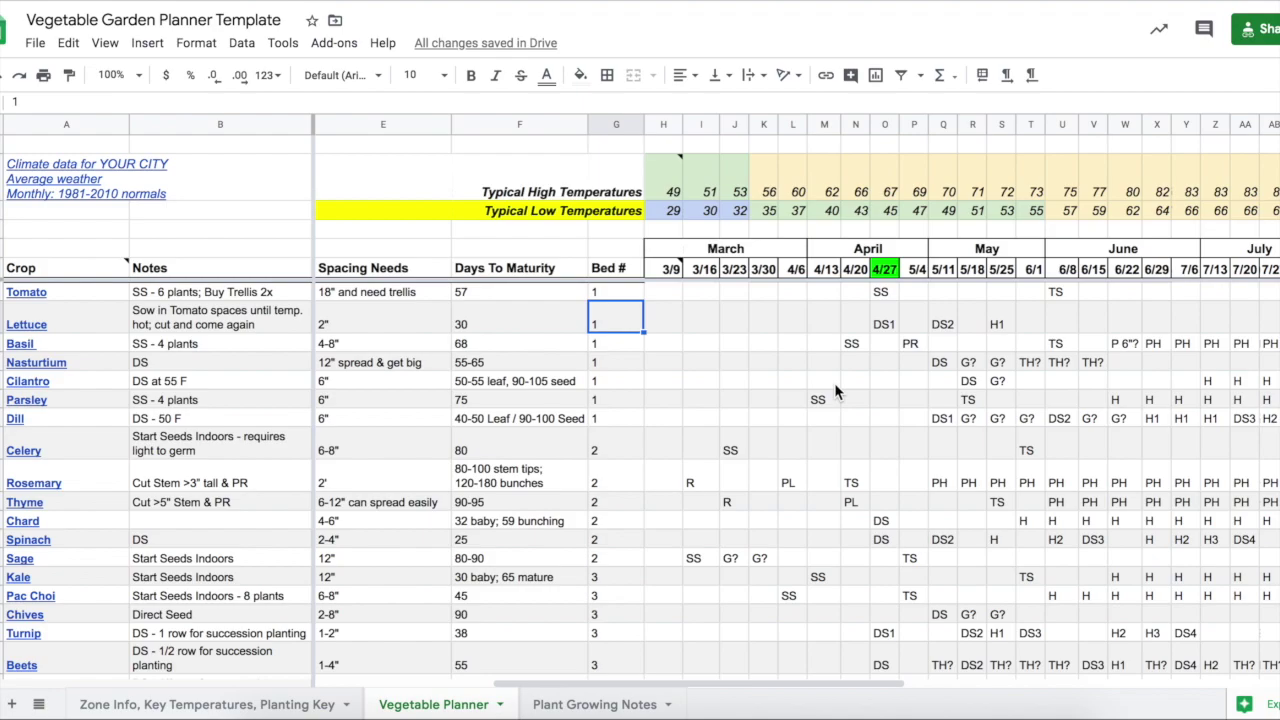
- Check the 33-55 Cool Zone crops in the Zone Info sheet's Temperature Guide and return to the Vegetable Planner sheet
left_click(278, 704)
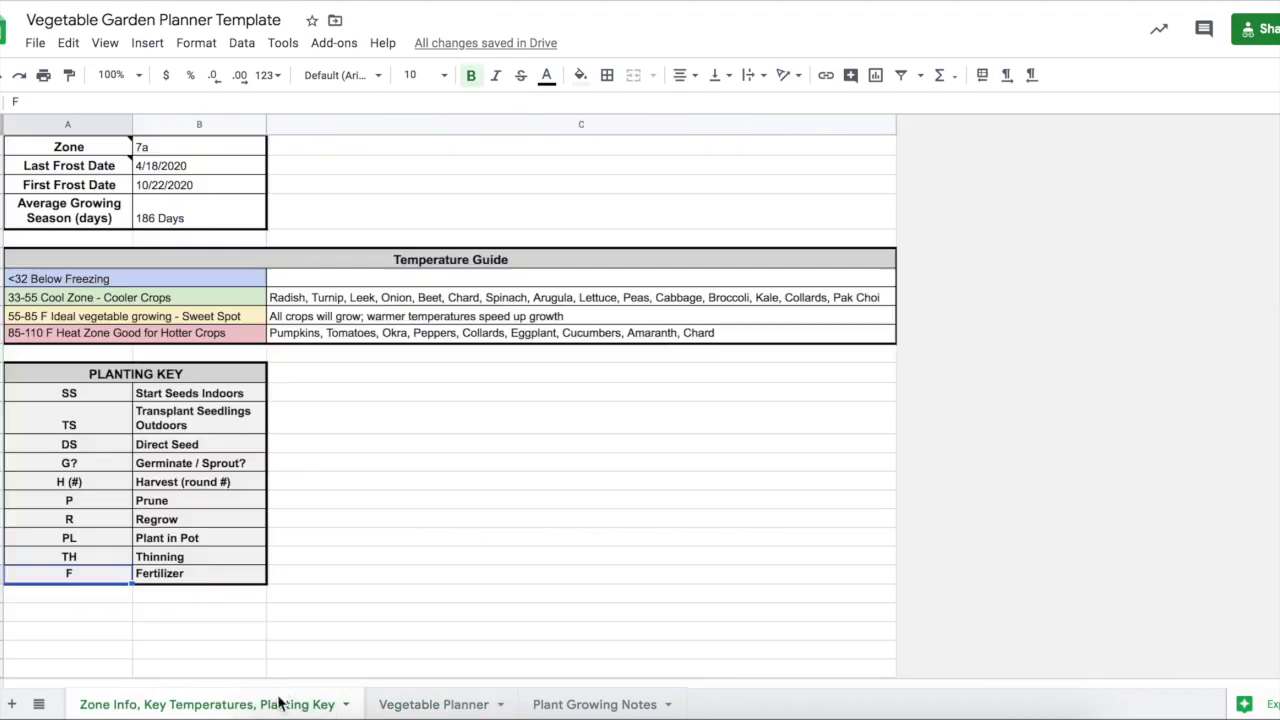
left_click(168, 299)
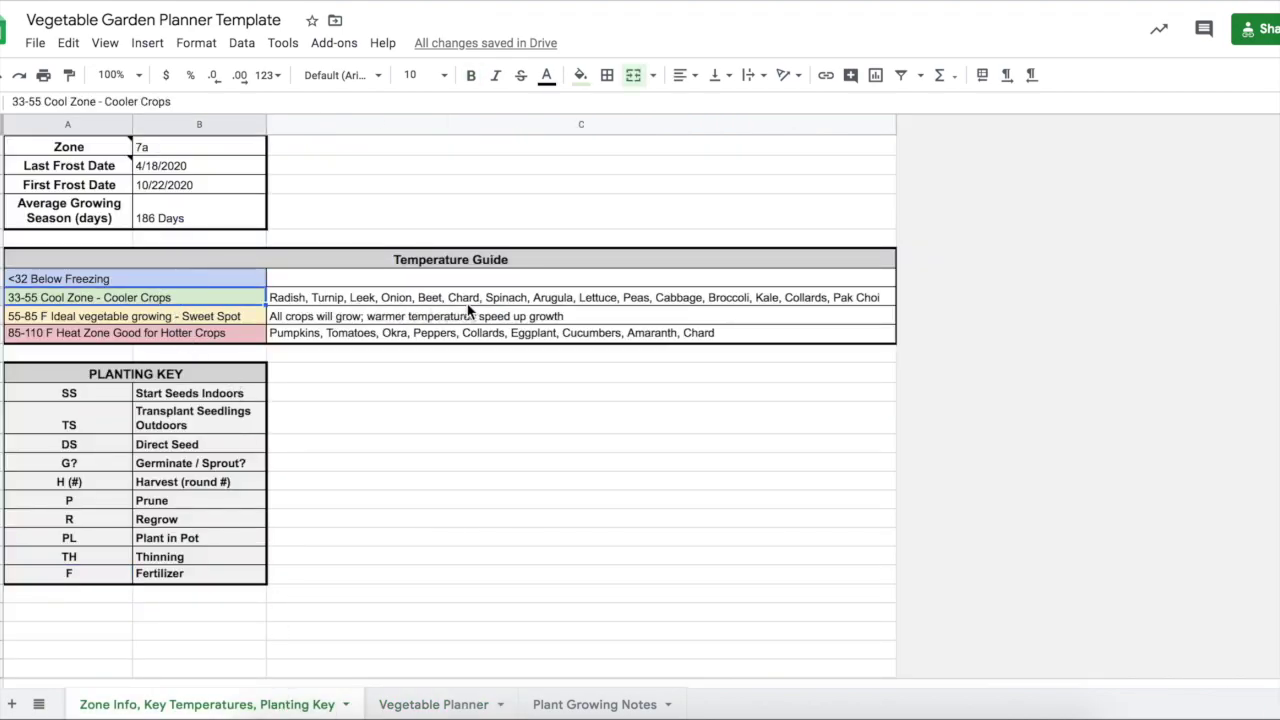
left_click(400, 703)
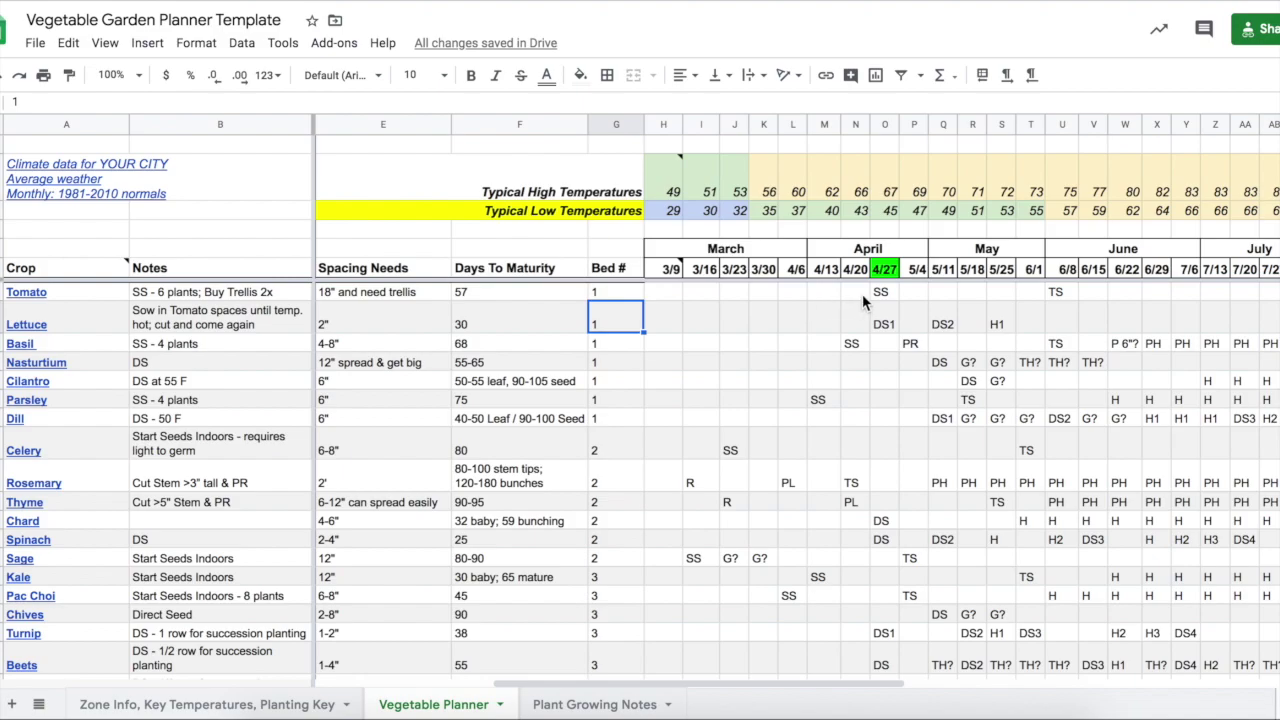
- Examine the tomato's 6/8 transplant entry and the lettuce row's direct seeding entries for 4/27 and 5/11
left_click(1062, 296)
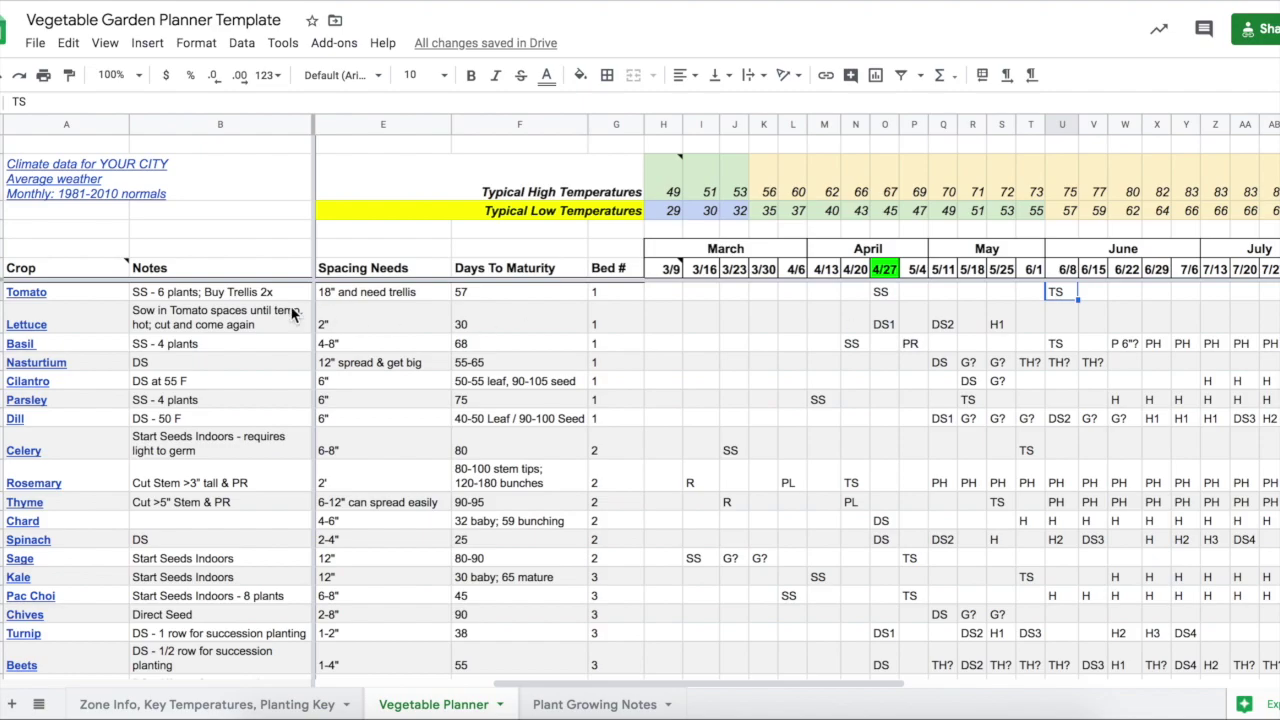
left_click(72, 317)
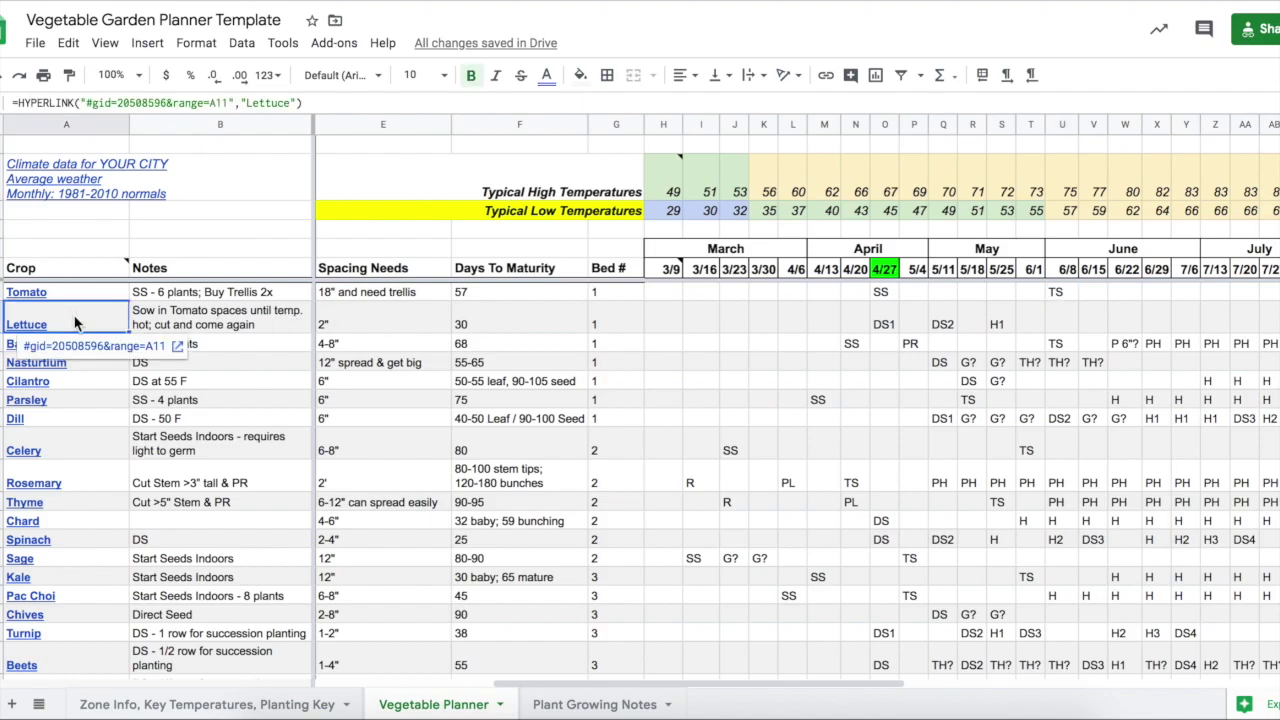
left_click(883, 328)
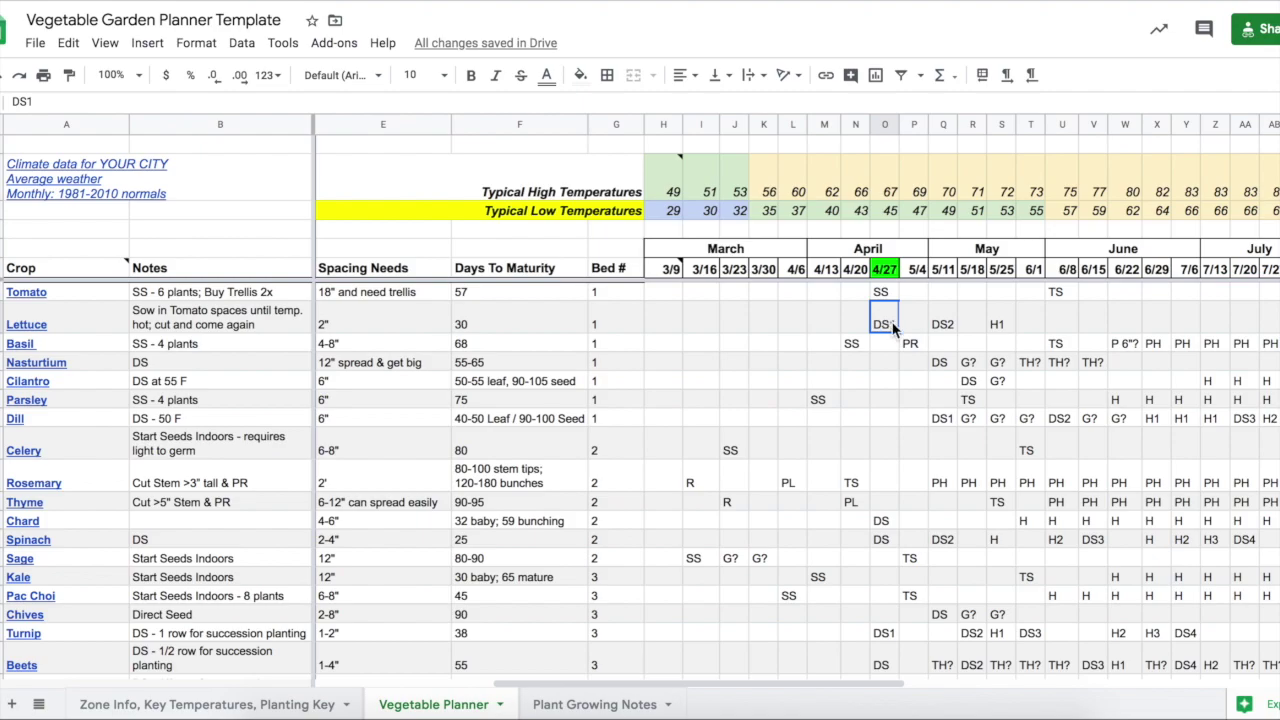
left_click(940, 325)
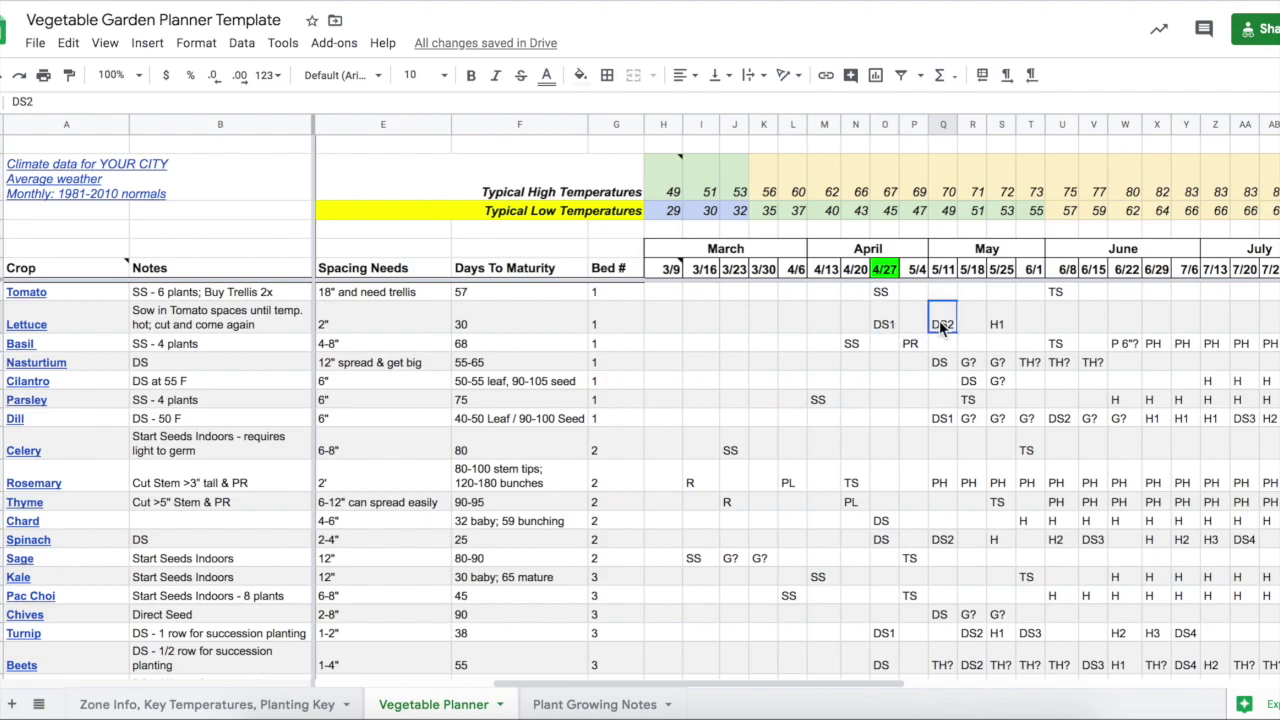
- Examine the lettuce row's 5/25 harvest and 6/8 cells, and highlight its weeks from 4/27 through 6/1
scroll(939, 320, "right", 1)
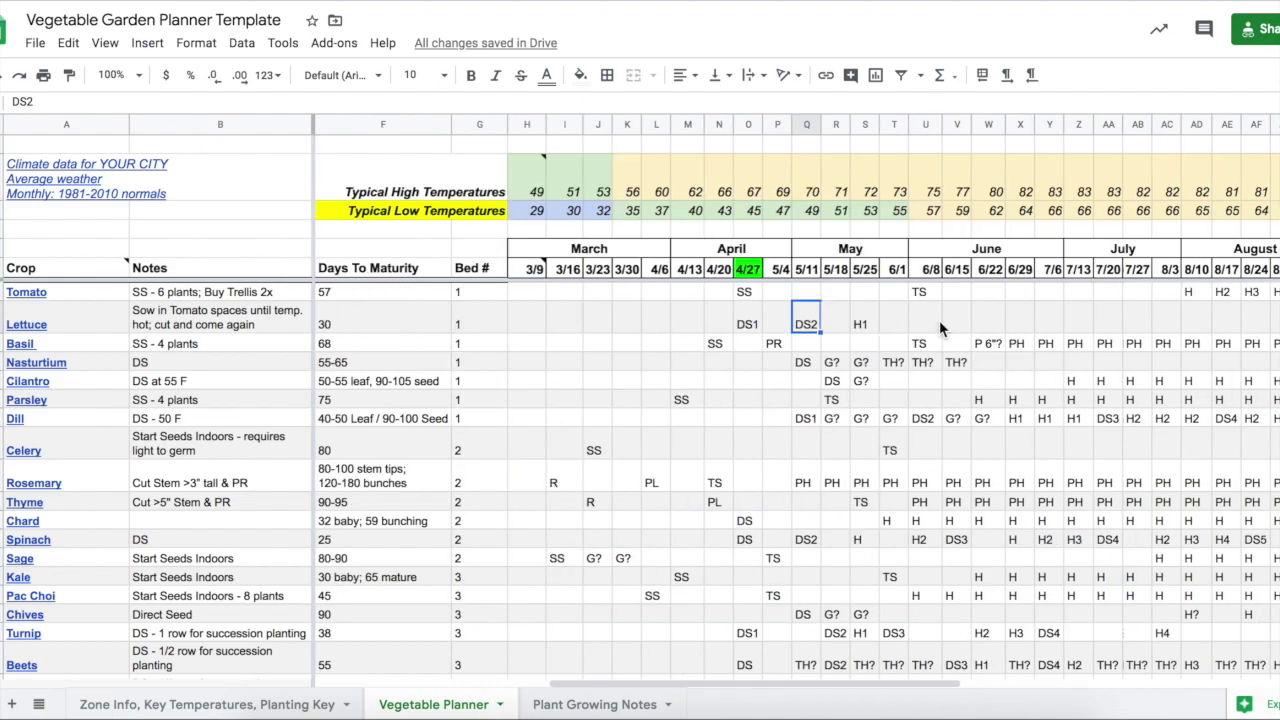
left_click(866, 325)
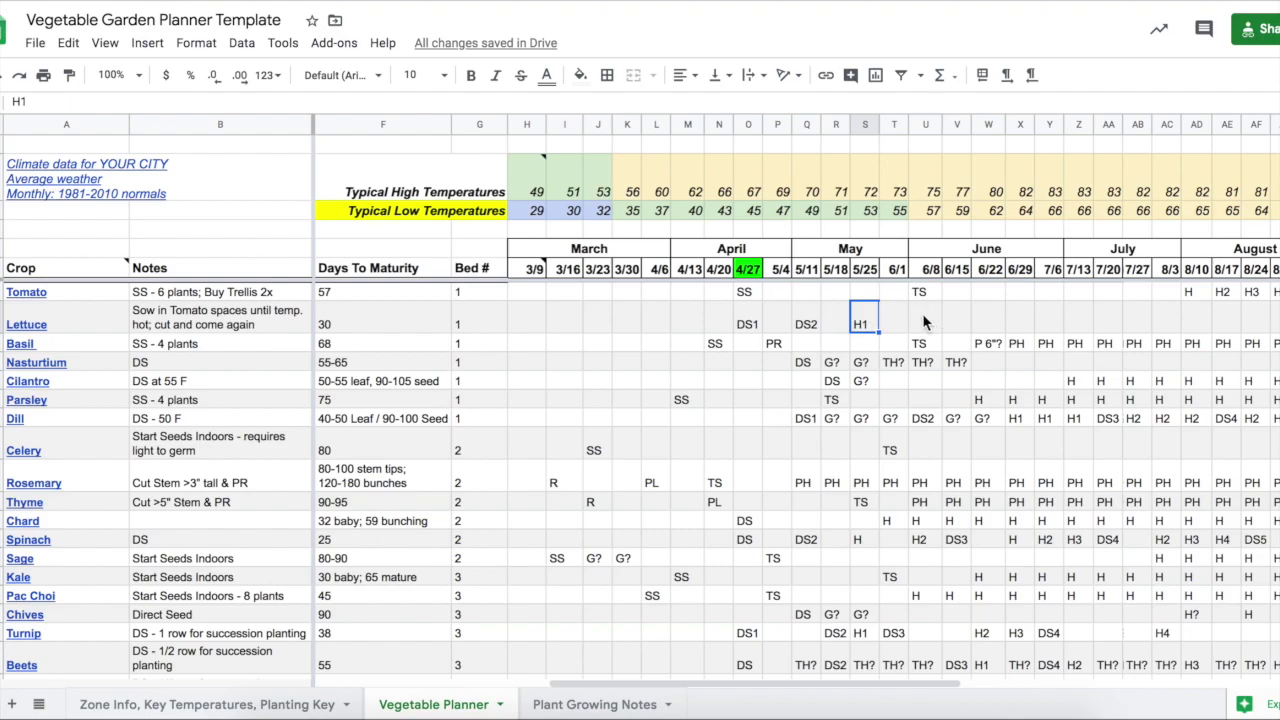
left_click(924, 322)
left_click_drag(748, 325, 896, 328)
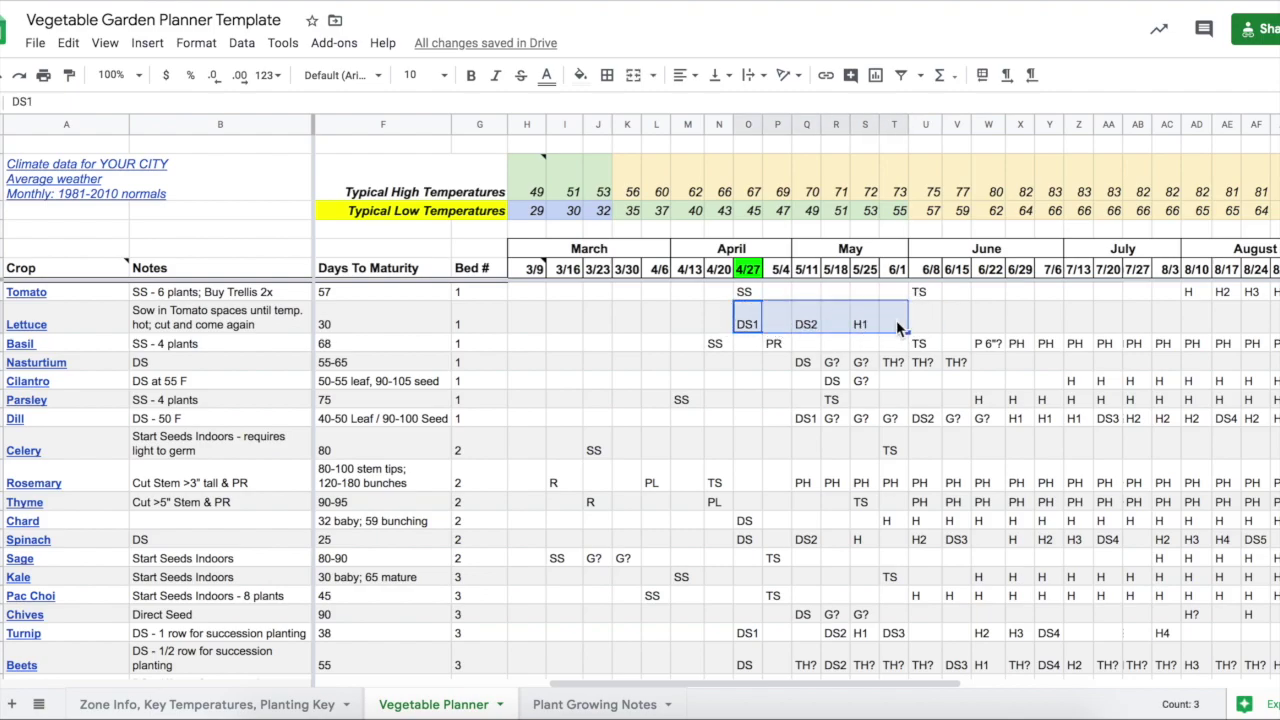